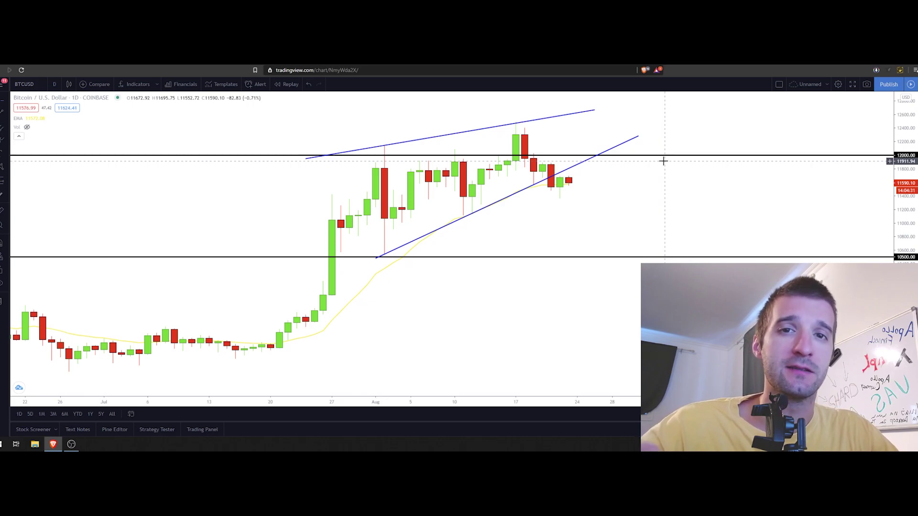
Mark the late-July and mid-August RSI peaks with the Brush and undo the strokes.
scroll(565, 217, "down", 1)
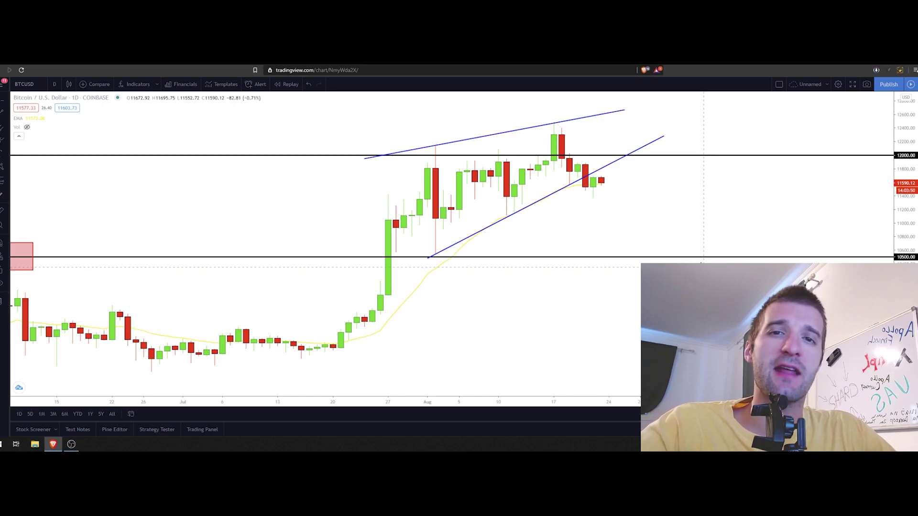
left_click_drag(703, 266, 579, 286)
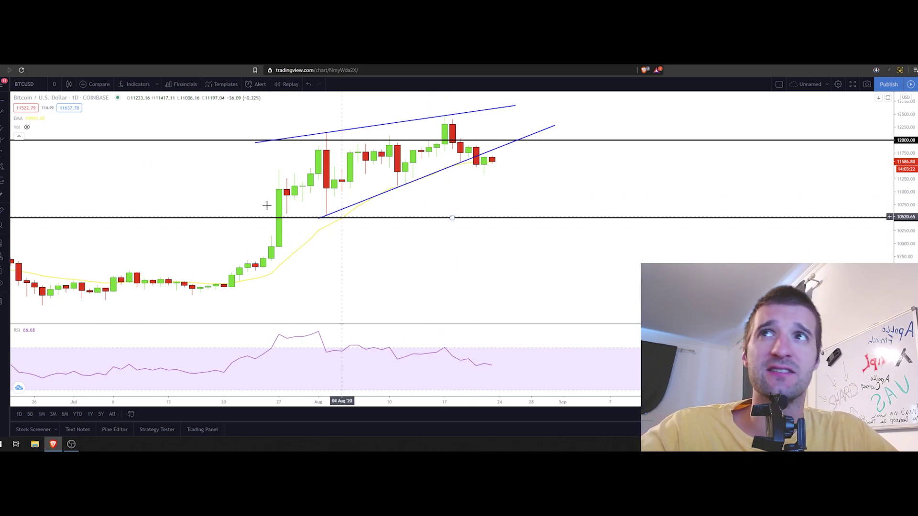
left_click(2, 143)
left_click(31, 141)
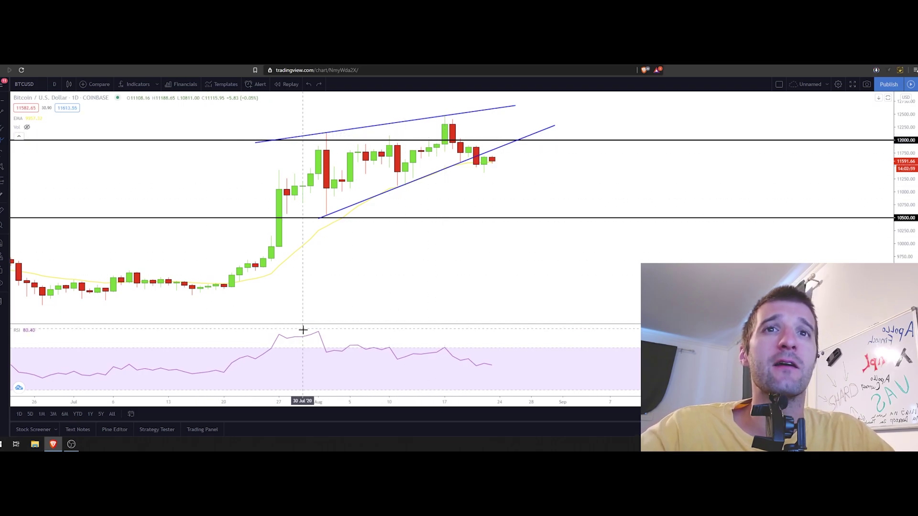
left_click_drag(302, 326, 303, 325)
mouse_move(452, 340)
left_mouse_down()
mouse_move(437, 353)
mouse_move(445, 345)
left_mouse_up()
key("ctrl+z")
key("ctrl+z")
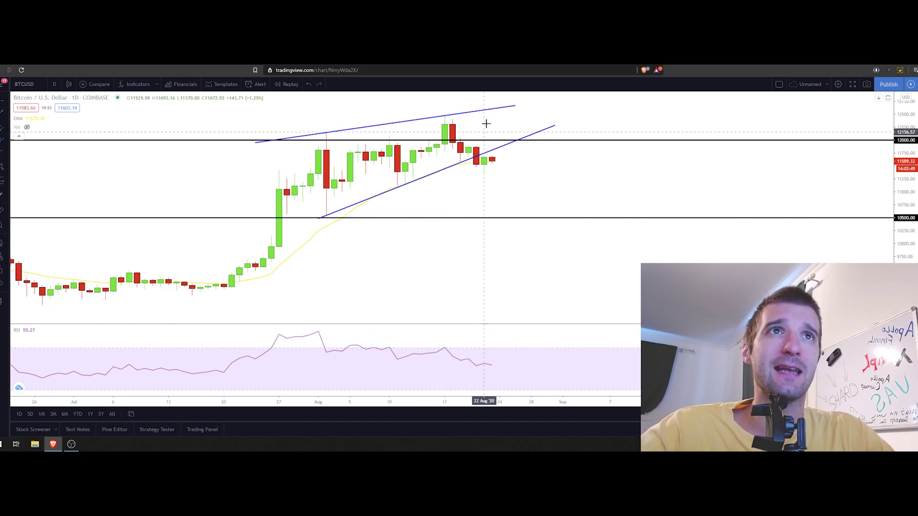
Sketch the decline from the 17 August high and circle the latest daily candles with the Brush, undoing each mark.
mouse_move(444, 123)
left_mouse_down()
mouse_move(506, 174)
mouse_move(471, 176)
left_mouse_up()
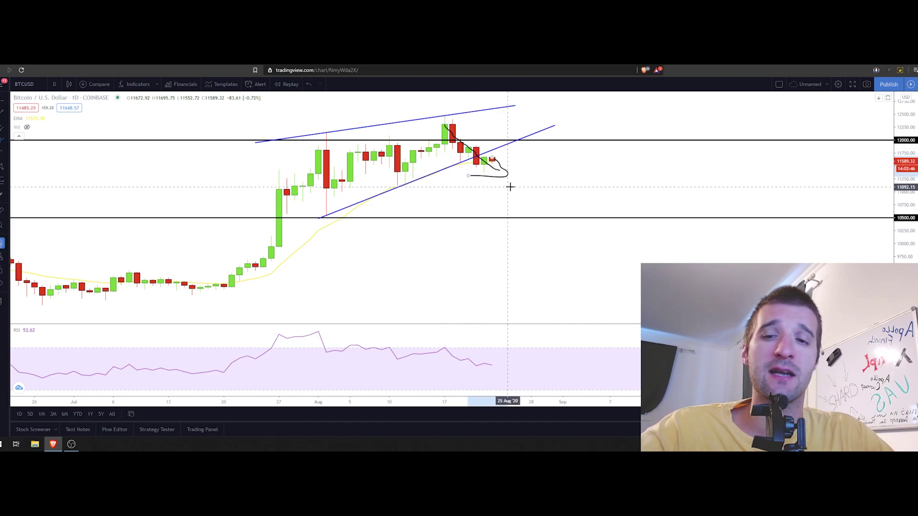
key("ctrl+z")
key("ctrl+z")
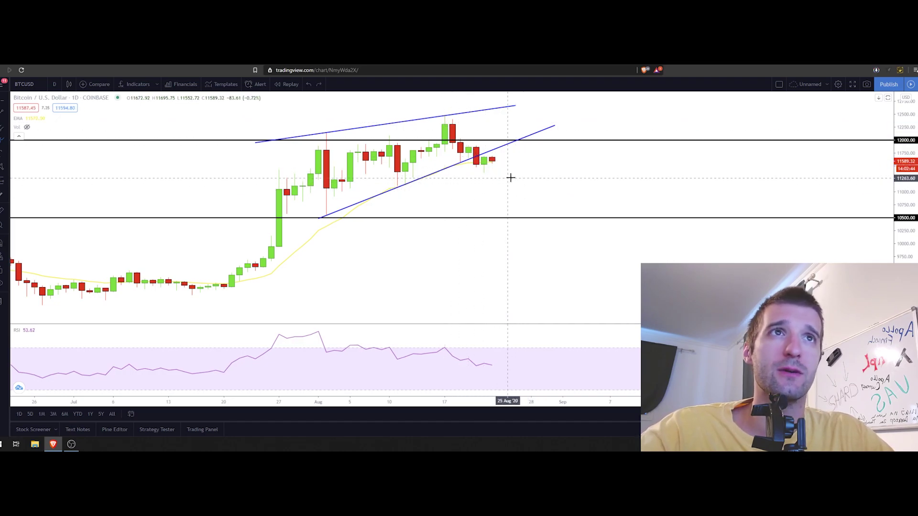
mouse_move(500, 161)
left_mouse_down()
mouse_move(455, 165)
mouse_move(518, 165)
left_mouse_up()
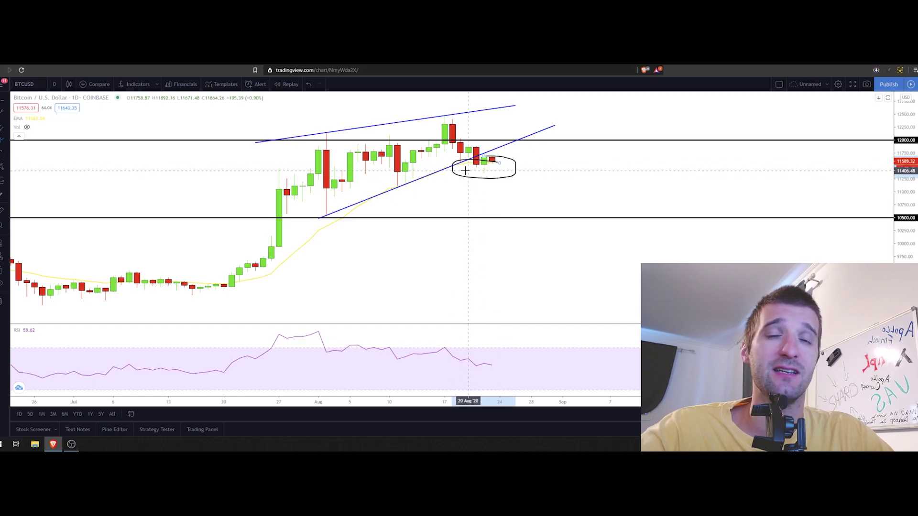
key("ctrl+z")
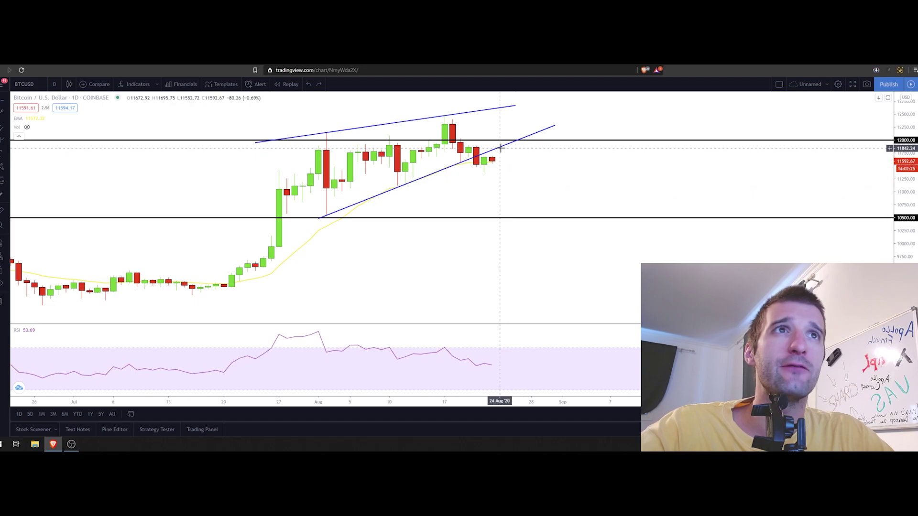
Circle the three daily lows along the yellow EMA with the Brush and undo the circles.
left_click_drag(512, 149, 772, 198)
left_click_drag(395, 175, 529, 215)
mouse_move(452, 180)
left_mouse_down()
mouse_move(447, 198)
mouse_move(449, 182)
left_mouse_up()
left_click_drag(550, 163, 554, 164)
mouse_move(325, 216)
left_mouse_down()
mouse_move(344, 218)
mouse_move(334, 217)
left_mouse_up()
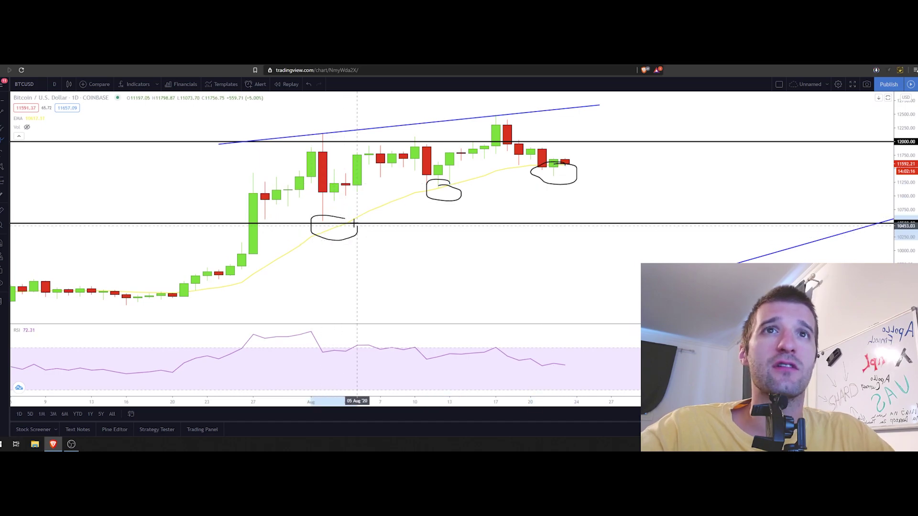
key("ctrl+z")
key("ctrl+z")
key("ctrl+z")
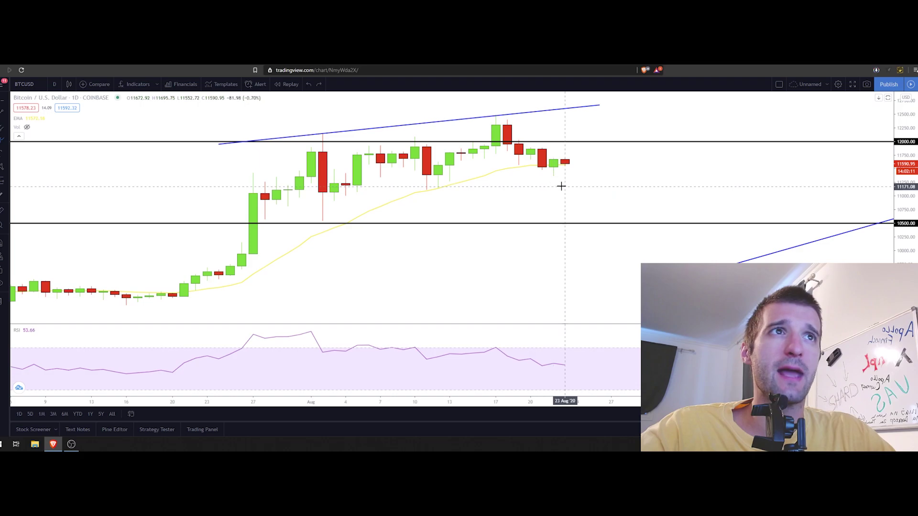
Move the displaced lower blue trend line back beneath the August lows so it spans 28 July to 27 August.
left_click_drag(559, 185, 411, 174)
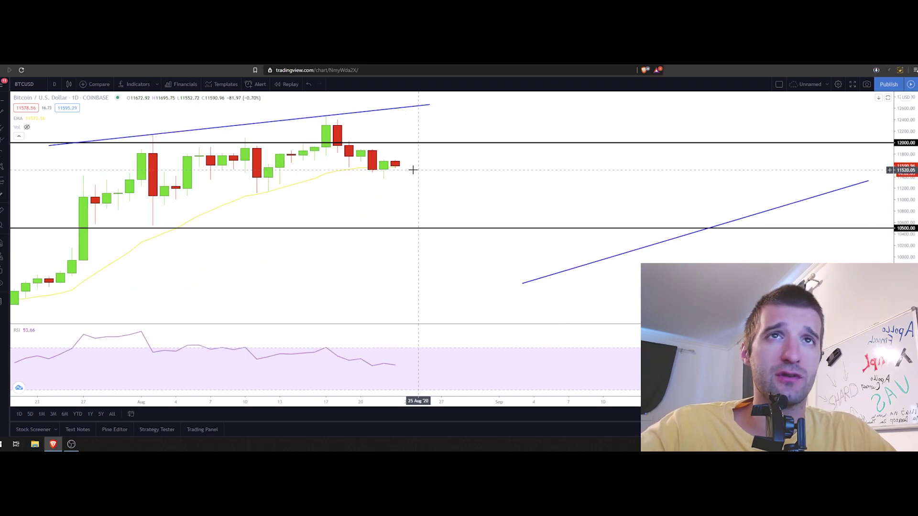
left_click_drag(742, 219, 309, 178)
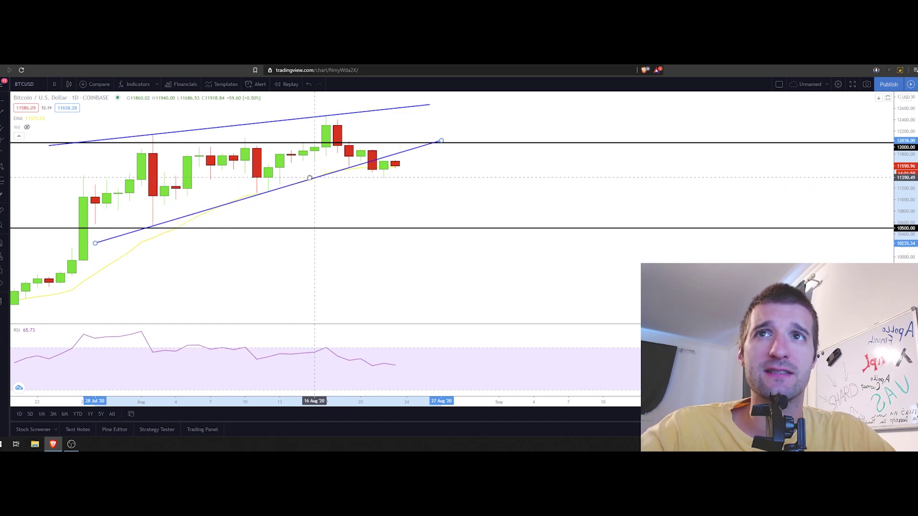
scroll(525, 185, "down", 3)
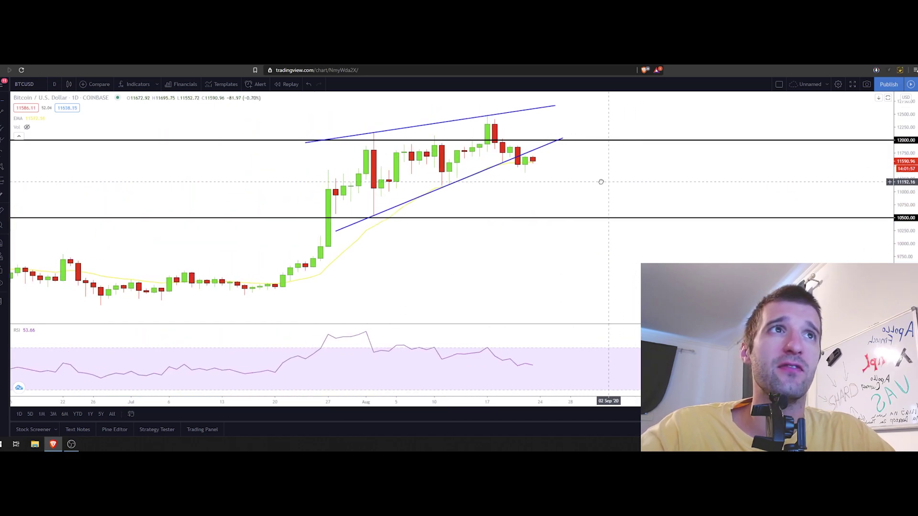
left_click_drag(601, 181, 591, 179)
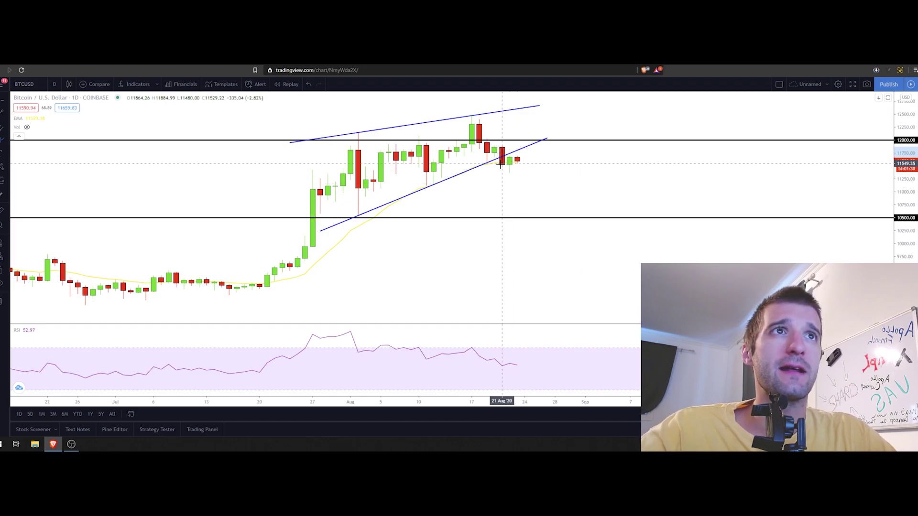
Sketch a projected bounce to the circled 12000 level and a drop from it with the Brush, and delete the strokes.
mouse_move(502, 157)
left_mouse_down()
mouse_move(529, 159)
mouse_move(525, 139)
mouse_move(518, 148)
mouse_move(543, 151)
mouse_move(548, 143)
mouse_move(525, 137)
left_mouse_up()
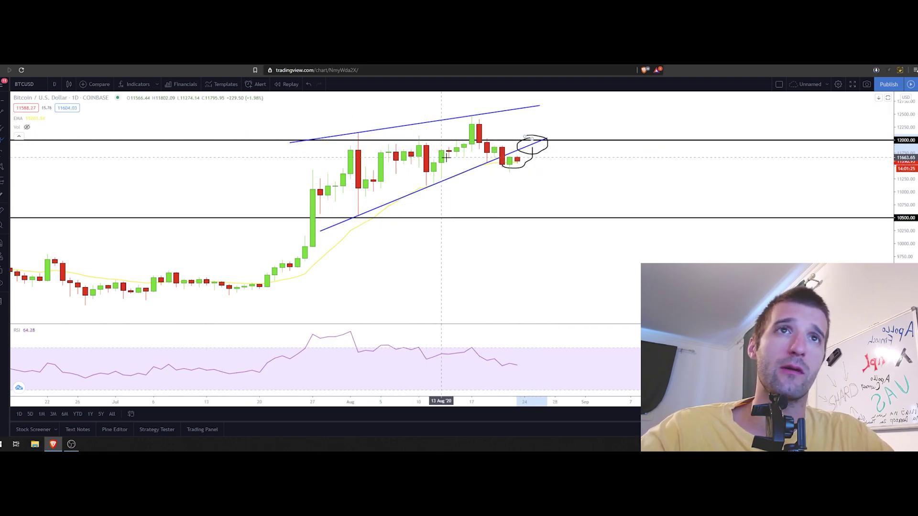
left_click(528, 147)
key("Delete")
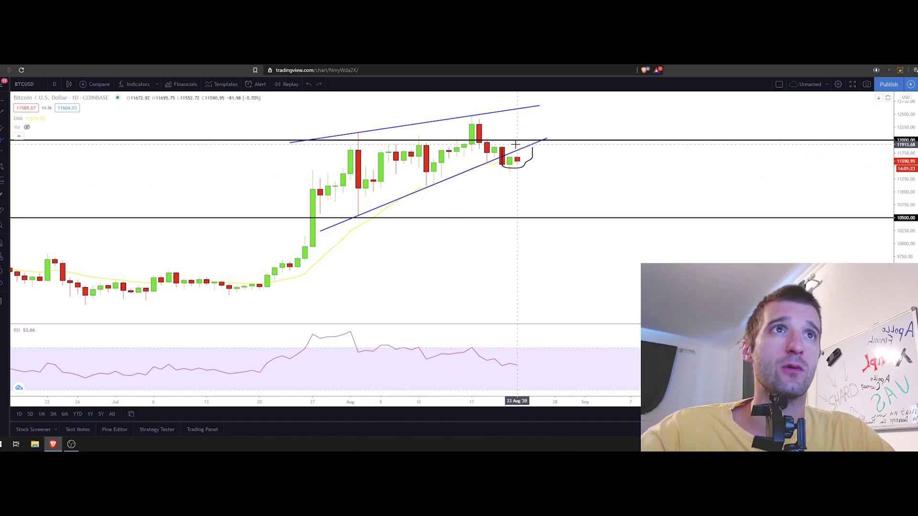
mouse_move(500, 161)
left_mouse_down()
mouse_move(516, 165)
mouse_move(528, 141)
mouse_move(538, 151)
mouse_move(535, 141)
mouse_move(528, 144)
mouse_move(539, 190)
mouse_move(555, 182)
left_mouse_up()
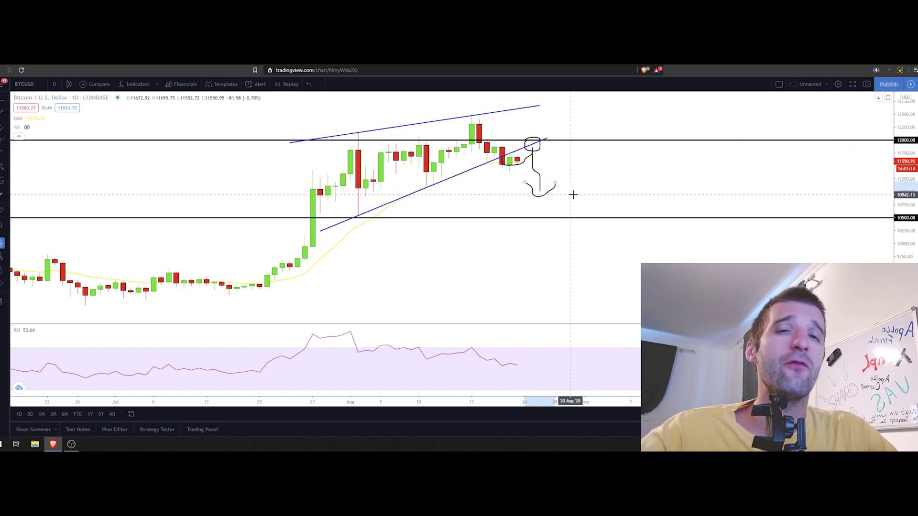
key("Delete")
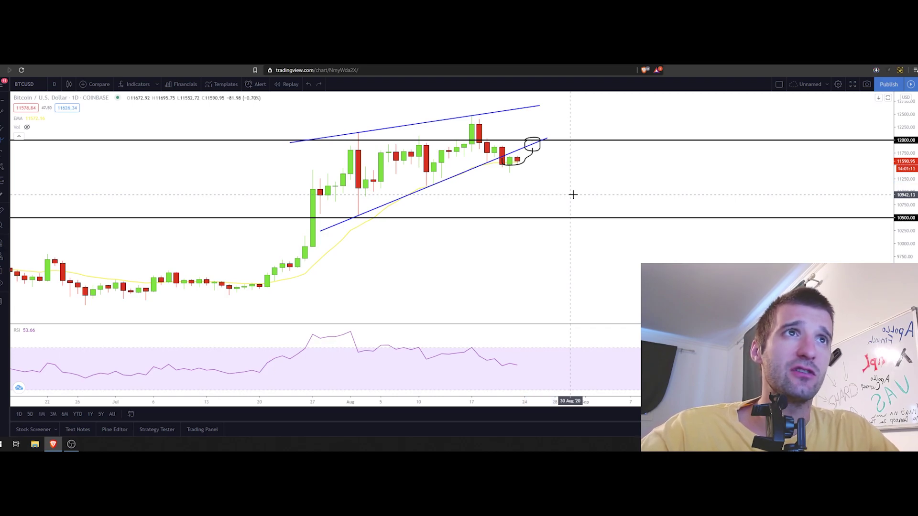
key("Delete")
key("Delete")
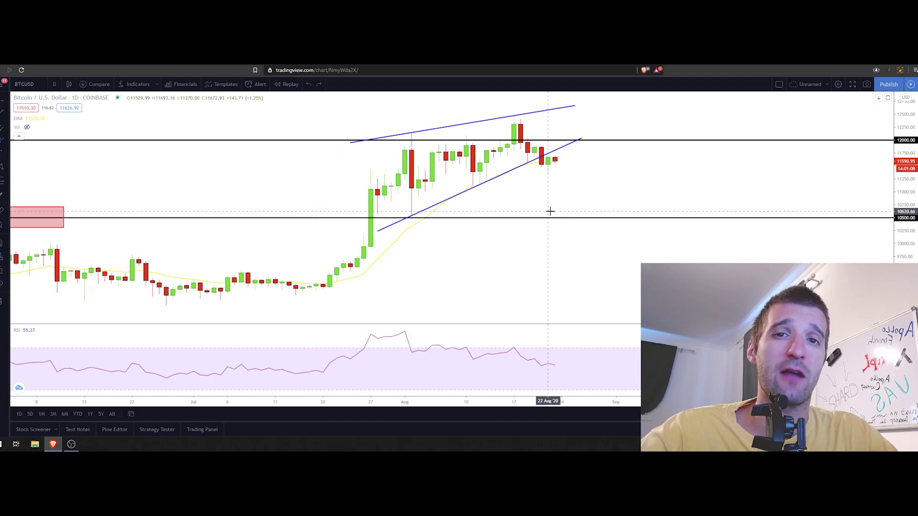
Examine the longer daily price history around the 10500 level and the red zones.
scroll(550, 211, "down", 1)
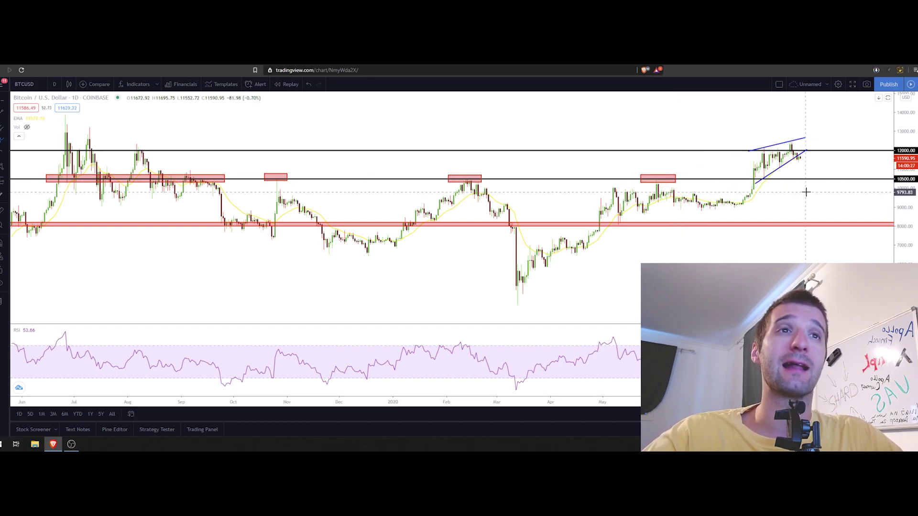
scroll(813, 201, "up", 3)
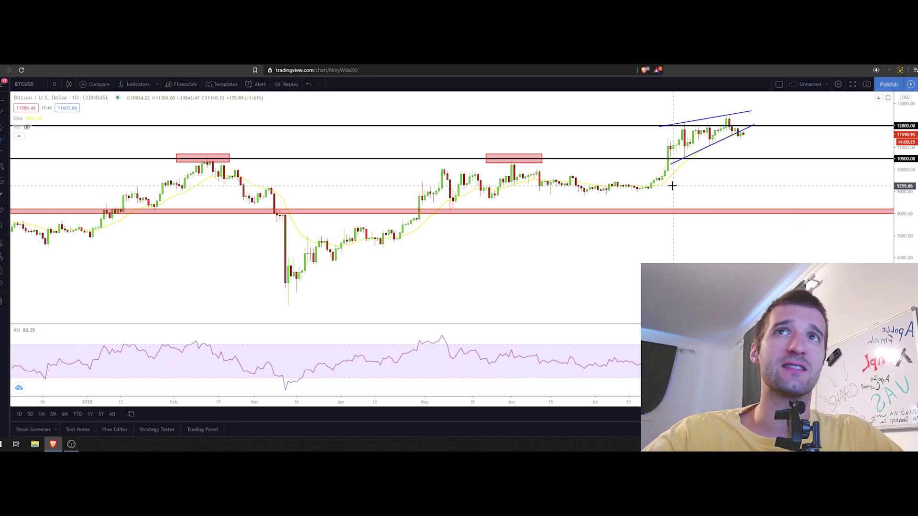
scroll(673, 185, "down", 1)
scroll(747, 177, "down", 1)
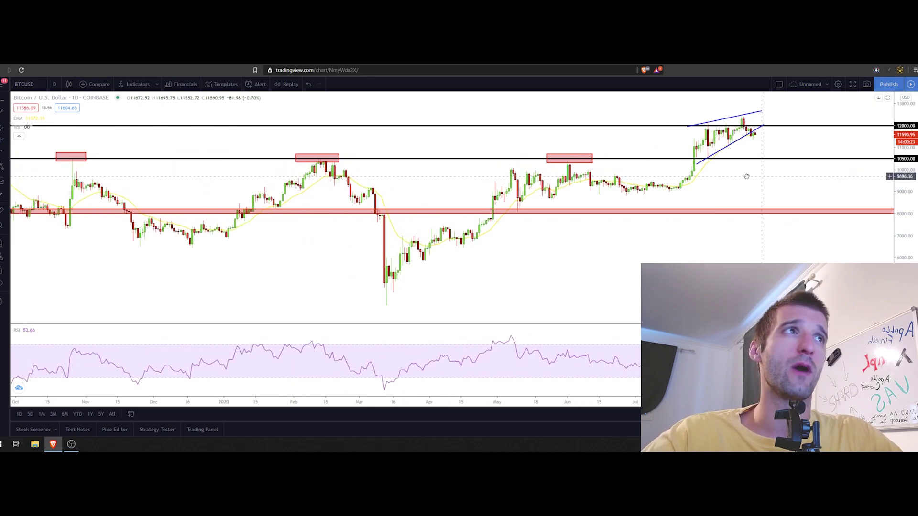
left_click_drag(747, 177, 512, 182)
scroll(293, 180, "up", 3)
left_click_drag(293, 180, 655, 187)
scroll(600, 184, "up", 3)
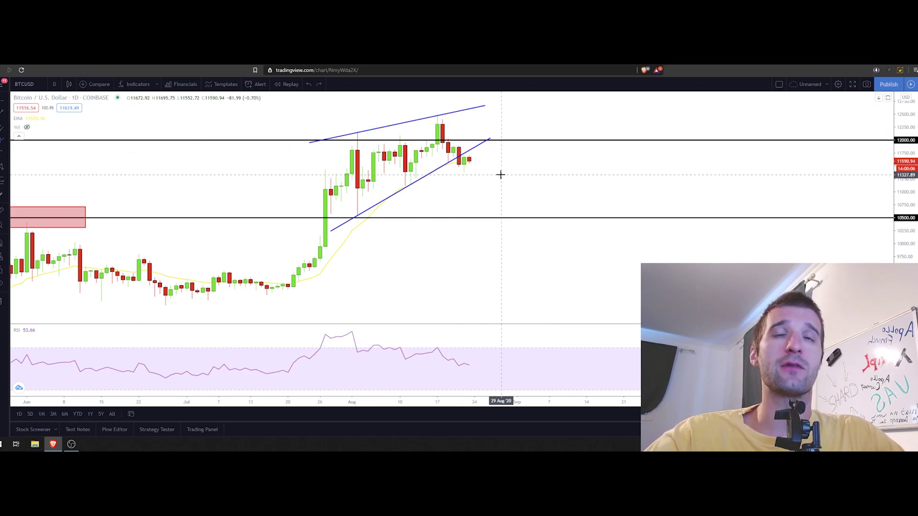
Mark and circle the latest candles below the lower blue trend line with the Brush, undoing the marks.
mouse_move(470, 160)
left_mouse_down()
mouse_move(476, 133)
mouse_move(485, 161)
left_mouse_up()
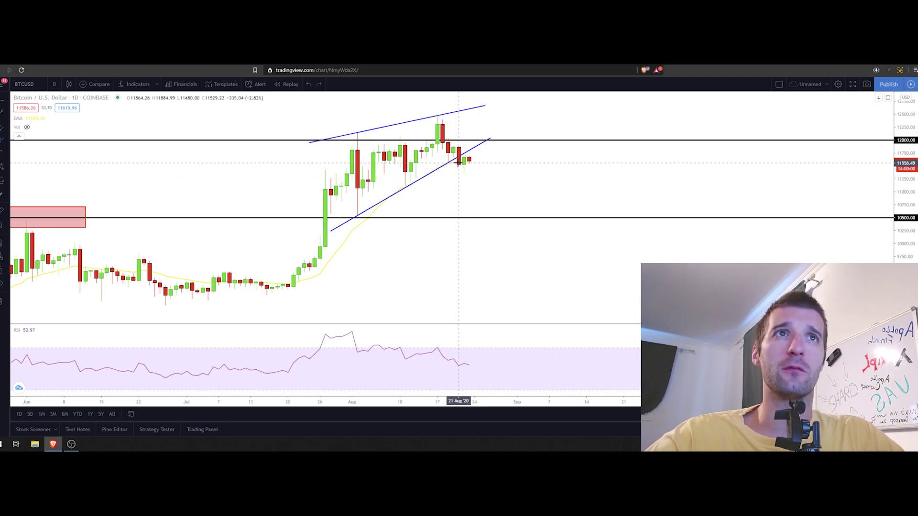
left_click_drag(464, 163, 505, 163)
key("ctrl+z")
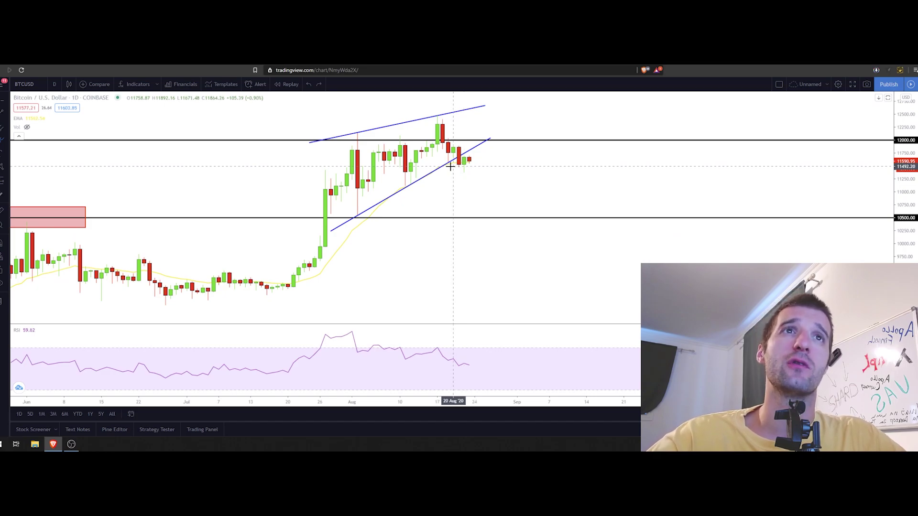
scroll(252, 197, "up", 3)
mouse_move(221, 182)
left_mouse_down()
mouse_move(170, 182)
mouse_move(201, 197)
mouse_move(234, 177)
mouse_move(204, 174)
left_mouse_up()
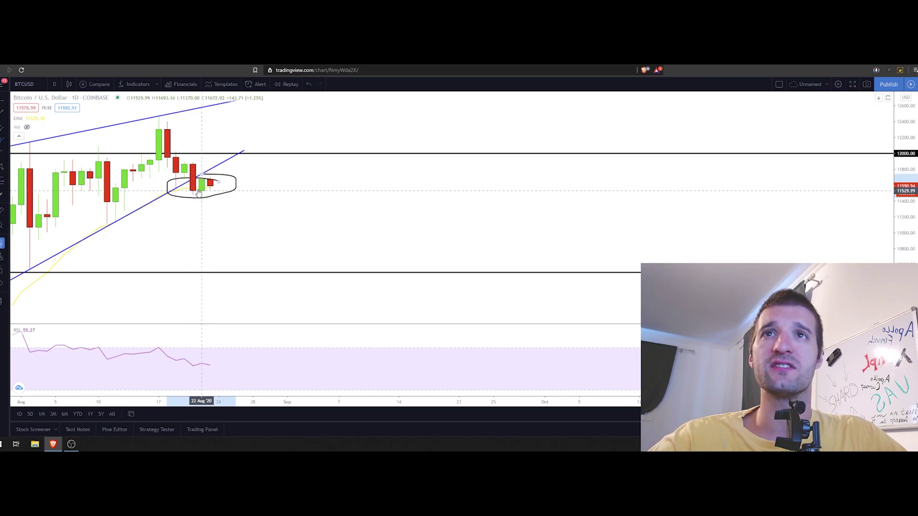
key("ctrl+z")
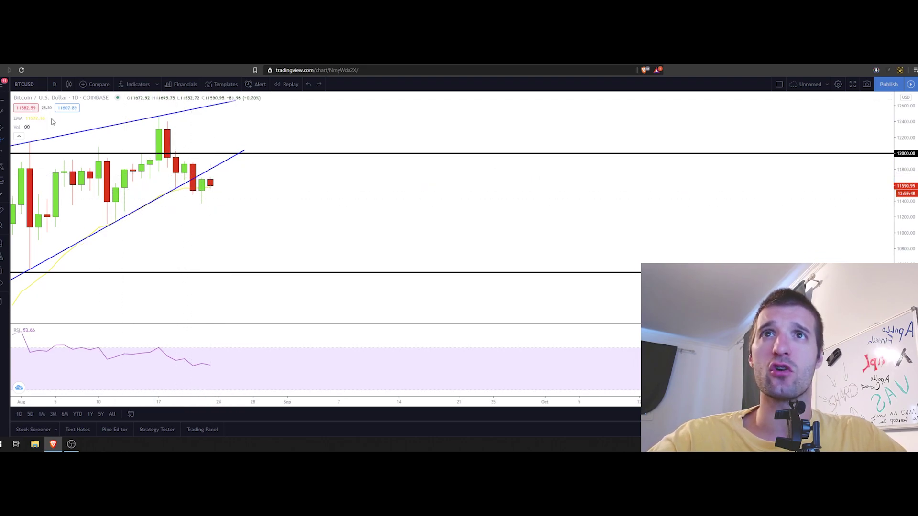
Switch the BTCUSD chart to the 1W timeframe and show its history from spring 2019.
left_click_drag(112, 172, 442, 190)
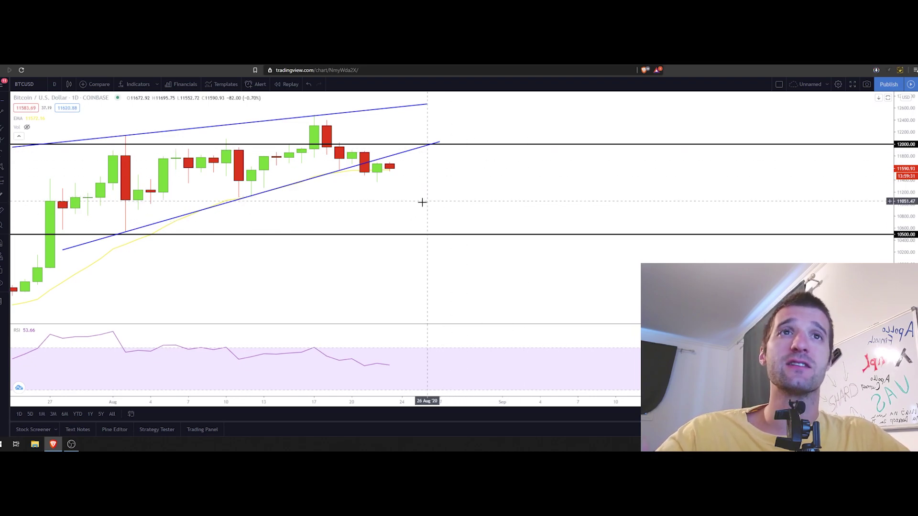
key("1")
key("w")
key("Return")
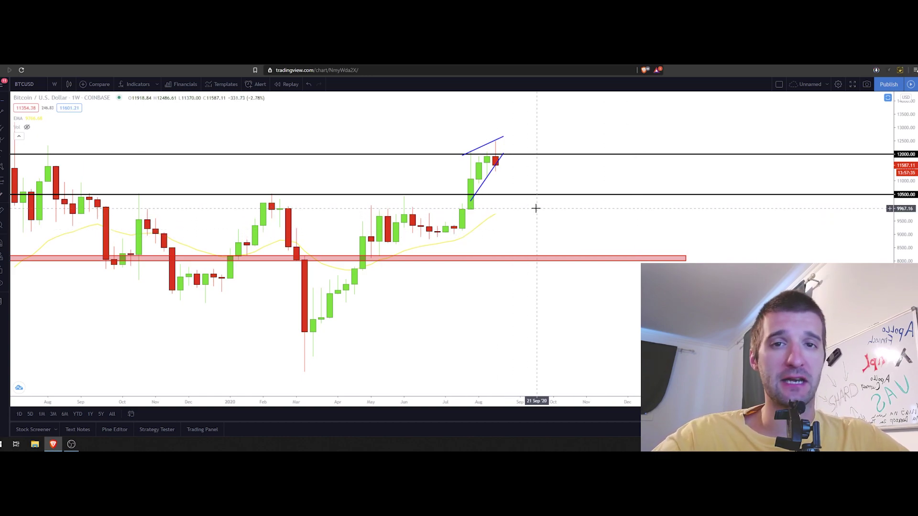
left_click_drag(526, 223, 700, 237)
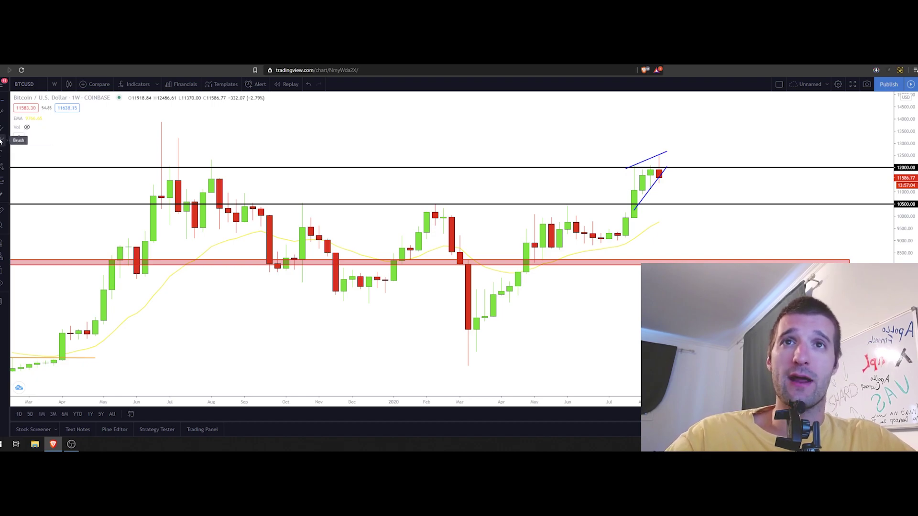
Measure the price and time range from the 1 April 2019 breakout candle to 16 September 2019, just above the rally's peak.
scroll(260, 217, "down", 2)
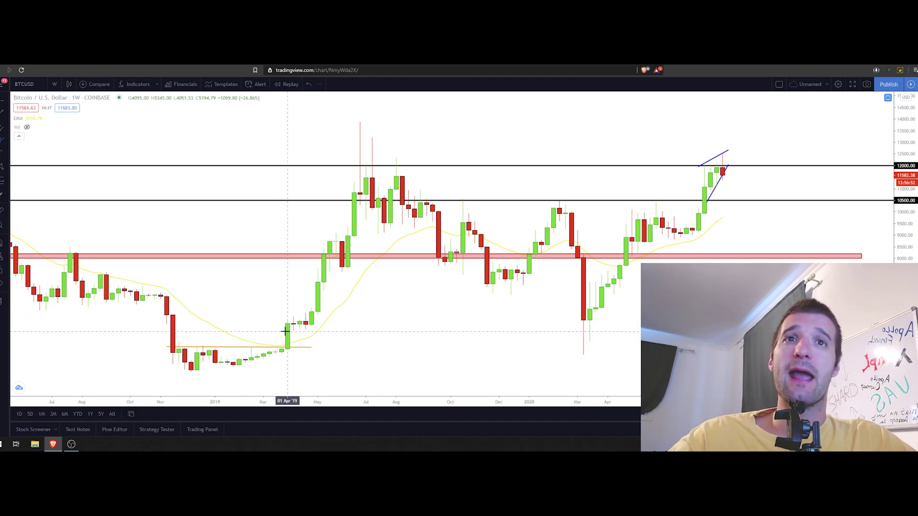
left_click(6, 217)
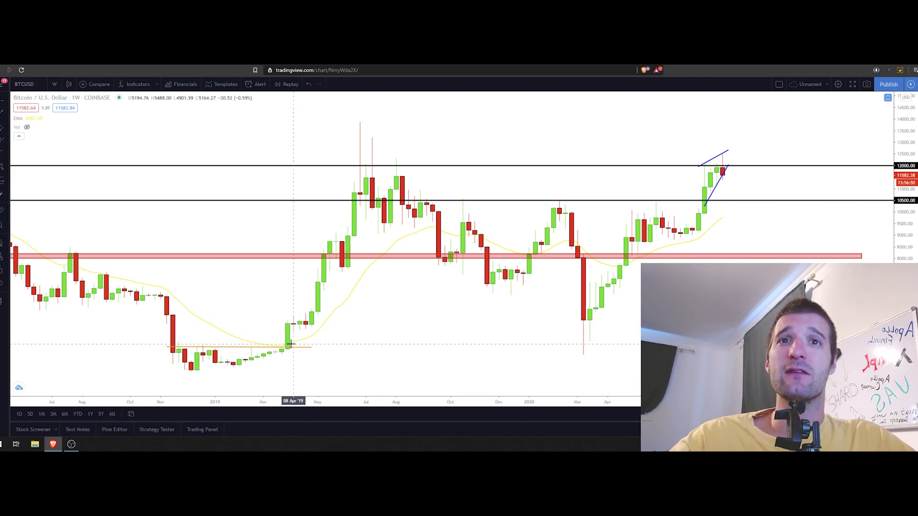
left_click(287, 343)
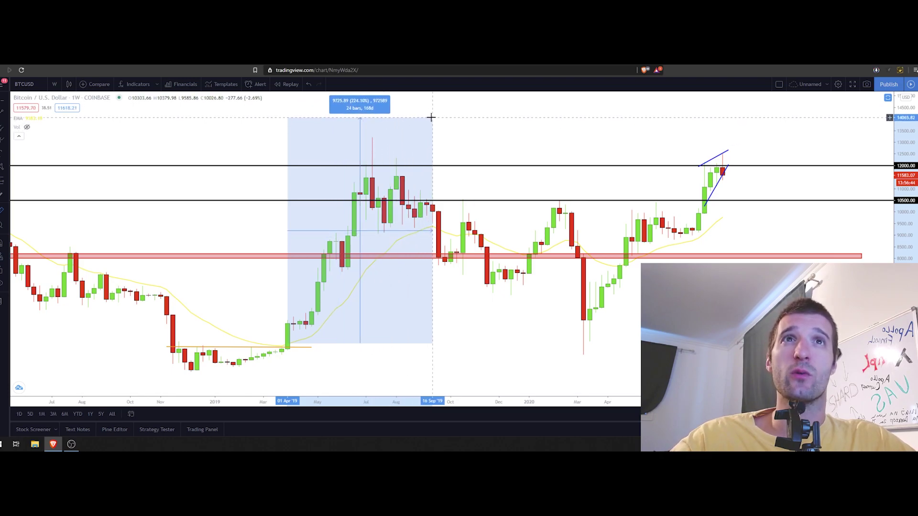
left_click(431, 117)
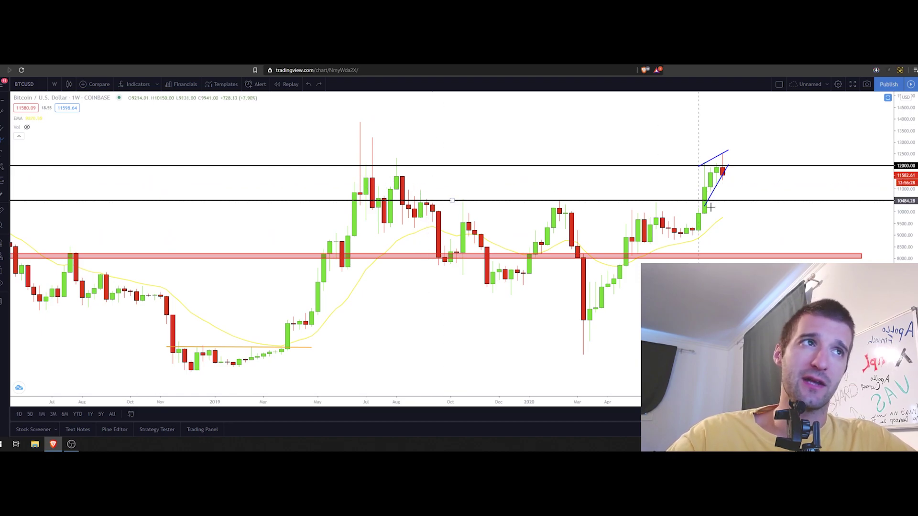
scroll(733, 221, "up", 2)
scroll(753, 237, "up", 1)
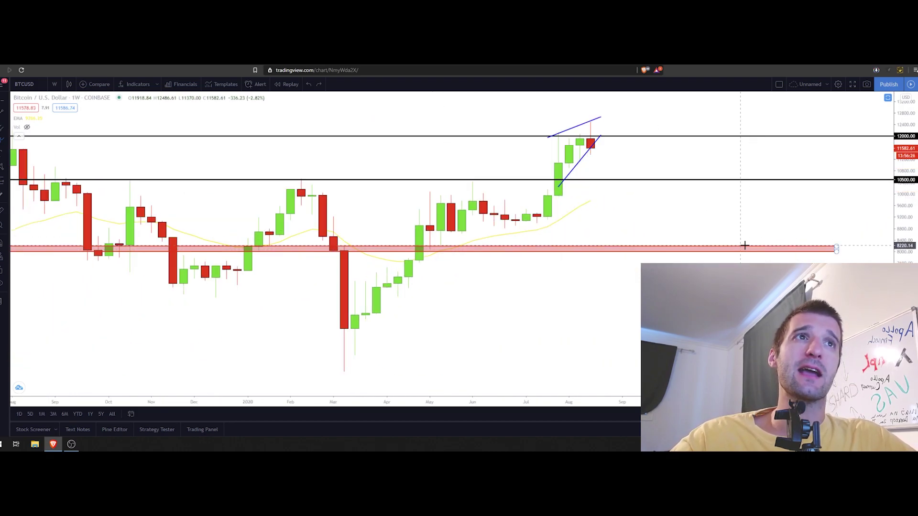
Mark the July 2020 weekly breakout area and the rise from the 10500 level with the Brush, undoing the strokes.
scroll(743, 246, "up", 1)
left_click_drag(718, 141, 550, 154)
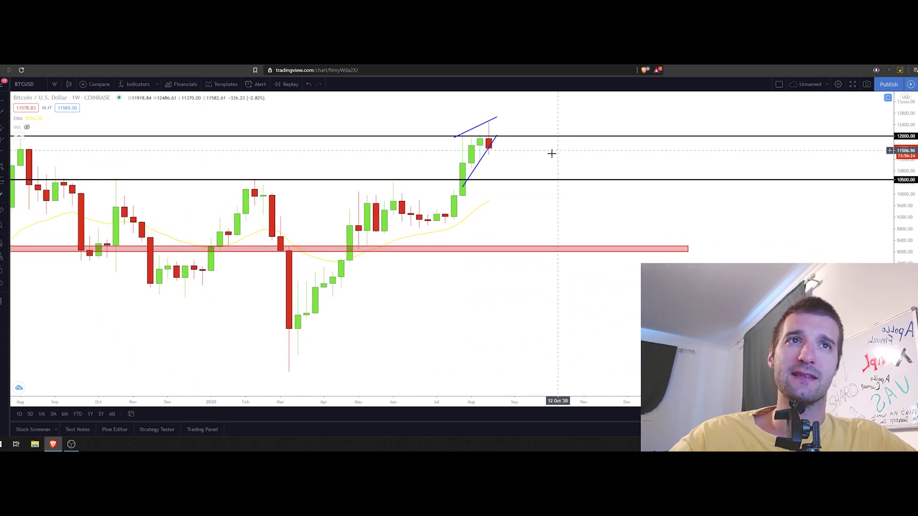
left_click(2, 139)
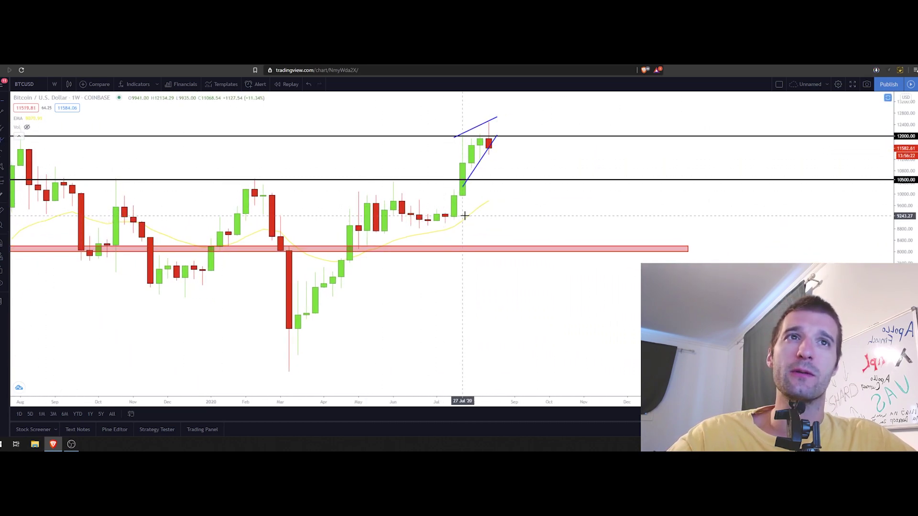
mouse_move(460, 216)
left_mouse_down()
mouse_move(420, 212)
mouse_move(425, 232)
mouse_move(478, 226)
mouse_move(439, 209)
left_mouse_up()
mouse_move(368, 181)
left_mouse_down()
mouse_move(461, 220)
mouse_move(471, 164)
mouse_move(505, 130)
mouse_move(532, 122)
left_mouse_up()
key("ctrl+z")
key("ctrl+z")
key("ctrl+z")
key("ctrl+z")
key("ctrl+z")
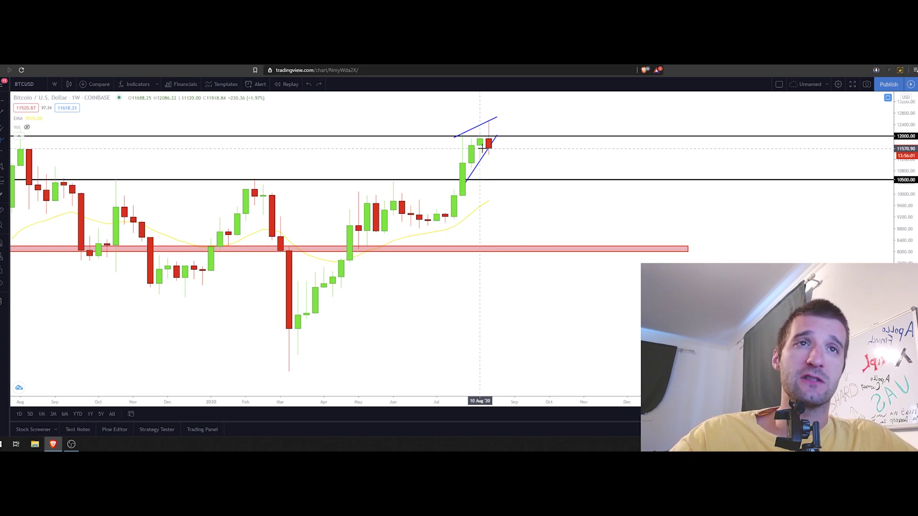
Extend the yellow EMA to the 10500 level with the Brush and circle the meeting area, undoing the marks.
scroll(649, 200, "up", 1)
scroll(648, 200, "up", 2)
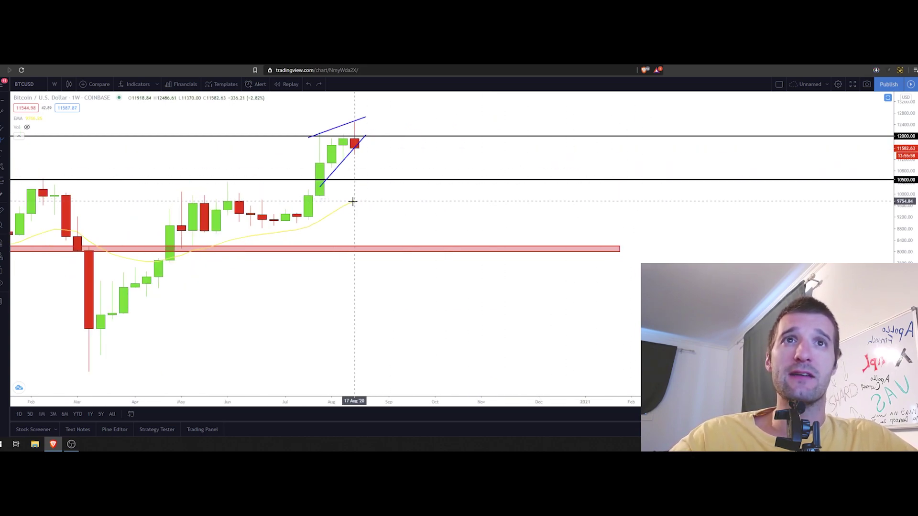
mouse_move(358, 198)
left_mouse_down()
mouse_move(388, 183)
mouse_move(364, 181)
mouse_move(420, 181)
mouse_move(389, 171)
left_mouse_up()
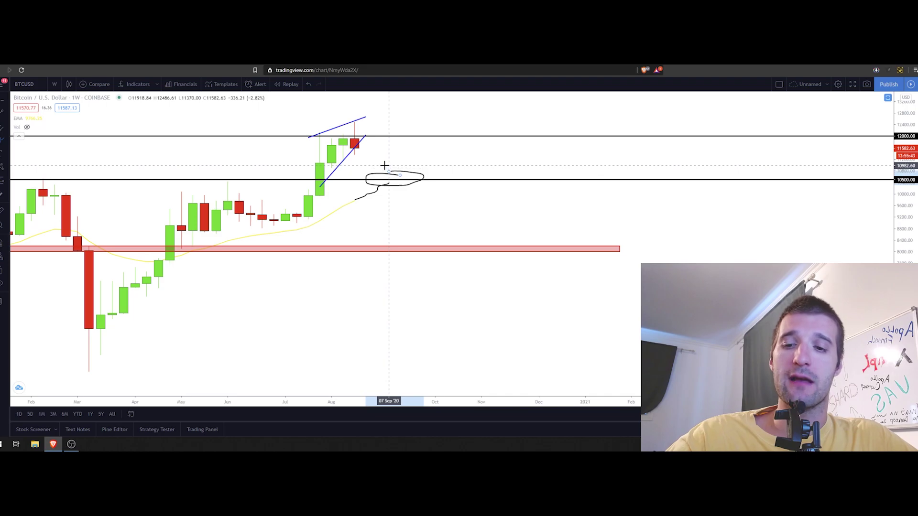
key("ctrl+z")
key("ctrl+z")
Open the weekly LINKUSD chart and show its price history from summer 2019 to the latest candle.
scroll(413, 176, "down", 2)
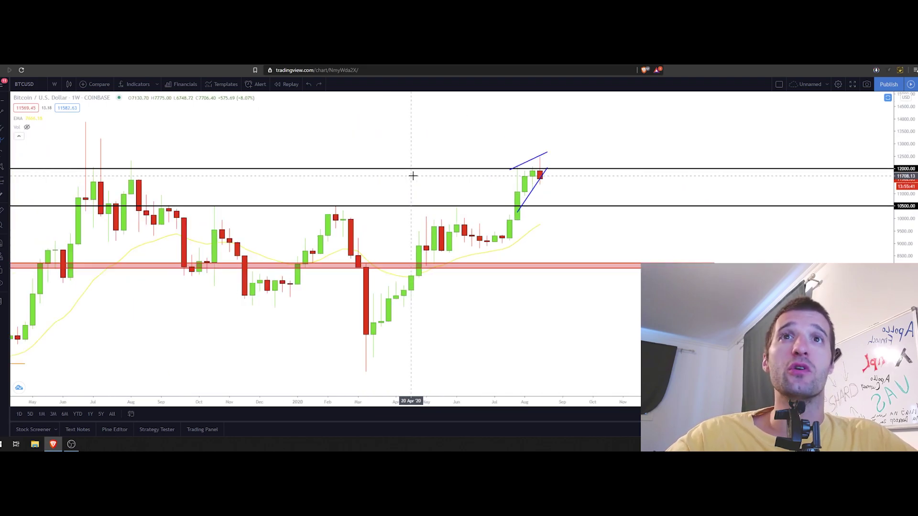
key("space")
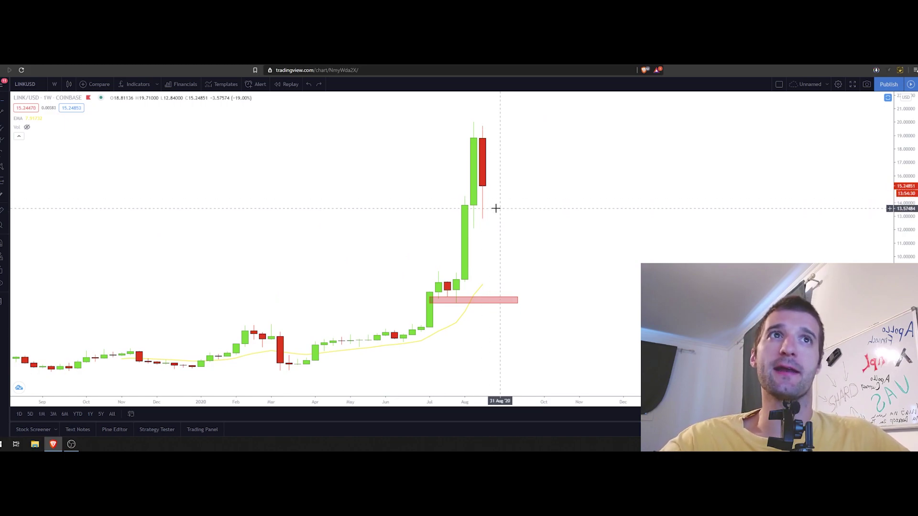
scroll(495, 208, "down", 1)
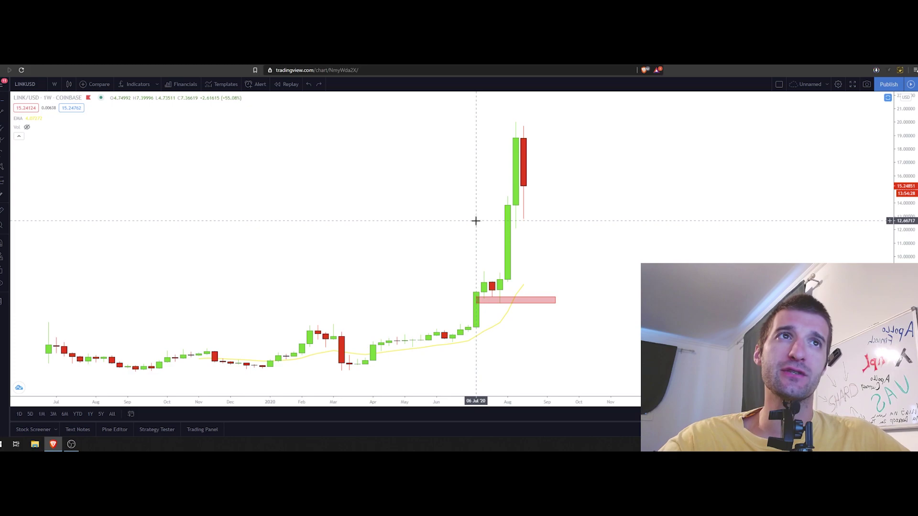
scroll(574, 230, "down", 2)
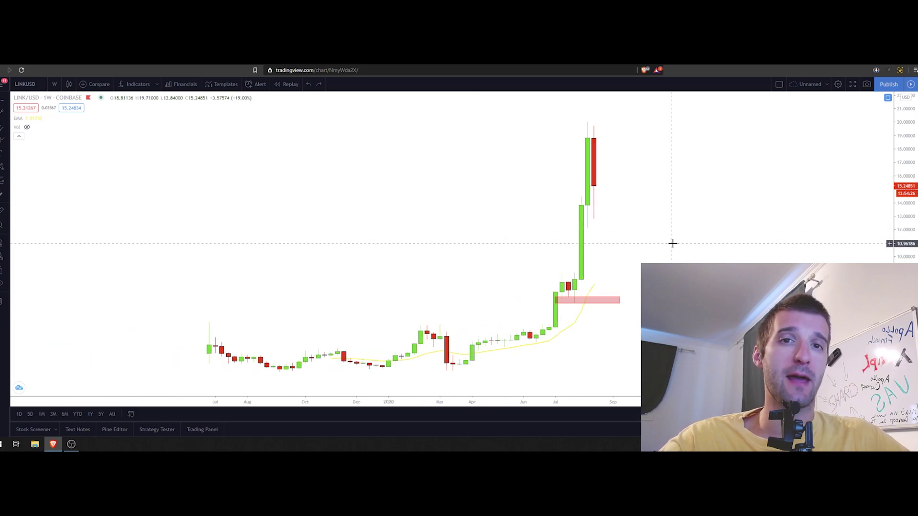
left_click_drag(670, 242, 558, 233)
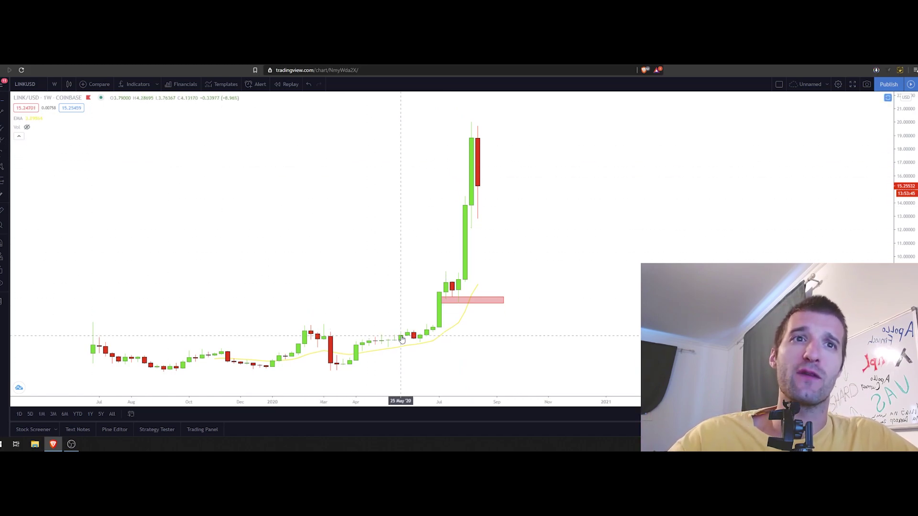
Show the MACD indicator below the weekly LINKUSD chart.
left_click(421, 340)
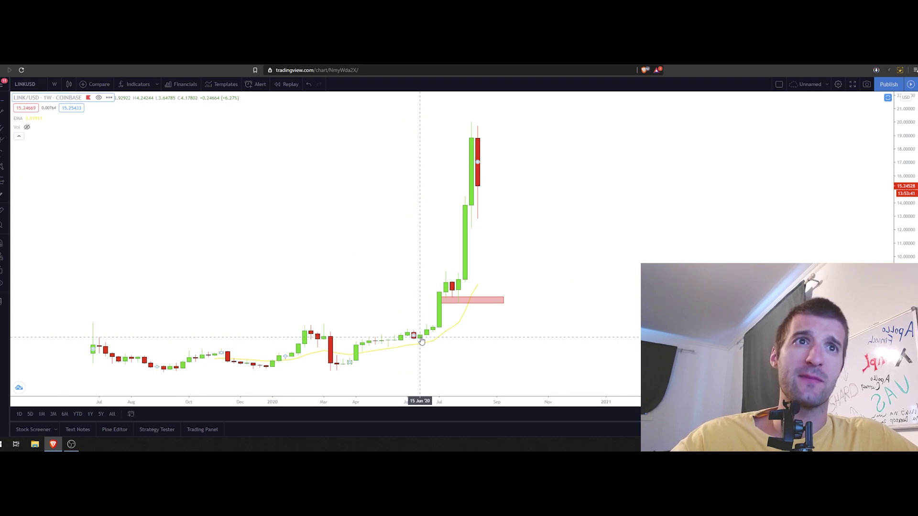
left_click(633, 272)
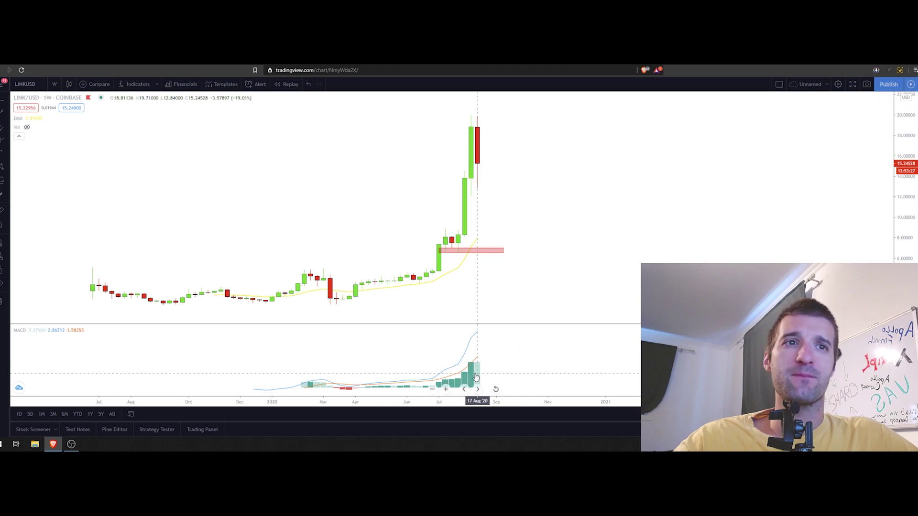
scroll(487, 367, "down", 1)
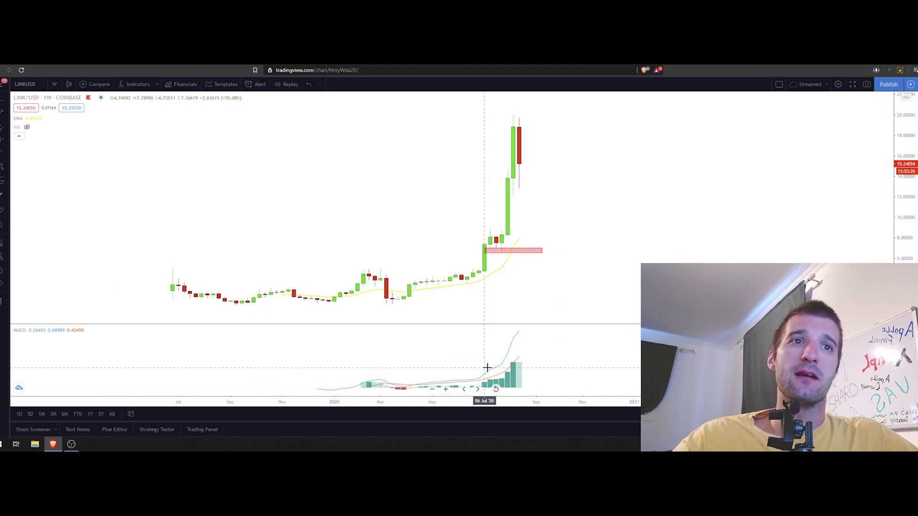
Replace the MACD with the RSI and circle the RSI's July to August 2020 peak with the Brush.
double_click(527, 364)
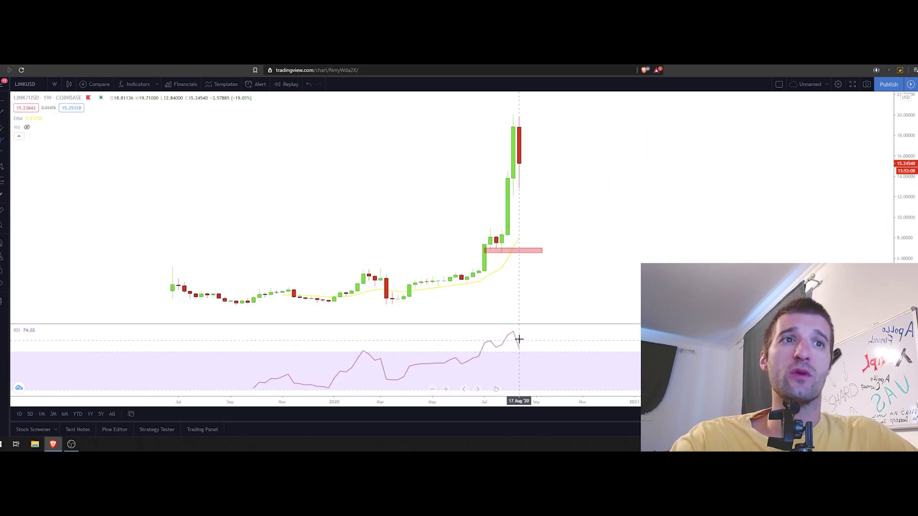
mouse_move(516, 338)
left_mouse_down()
mouse_move(506, 328)
mouse_move(473, 346)
mouse_move(515, 330)
left_mouse_up()
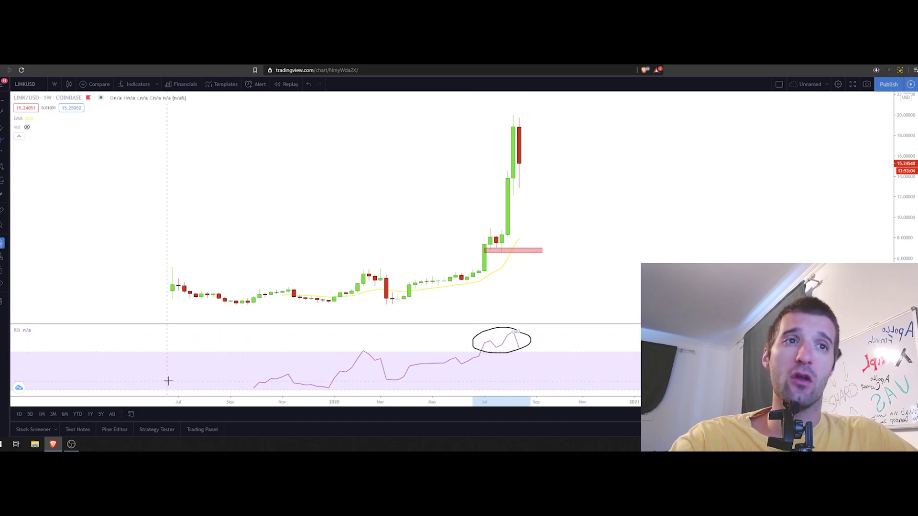
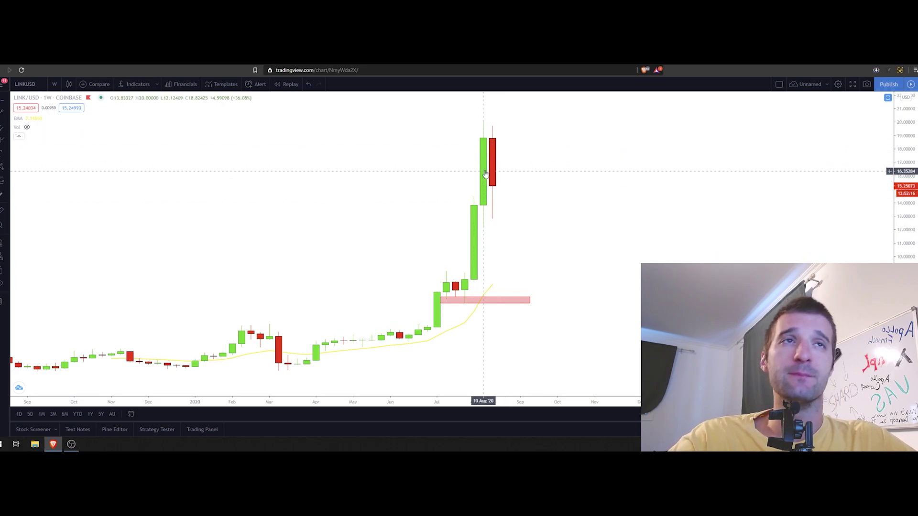
Switch to the YouTube video "Is it Now Time to Bet AGAINST the Markets?" and replay the bearish engulfing patterns passage.
key("ctrl+Tab")
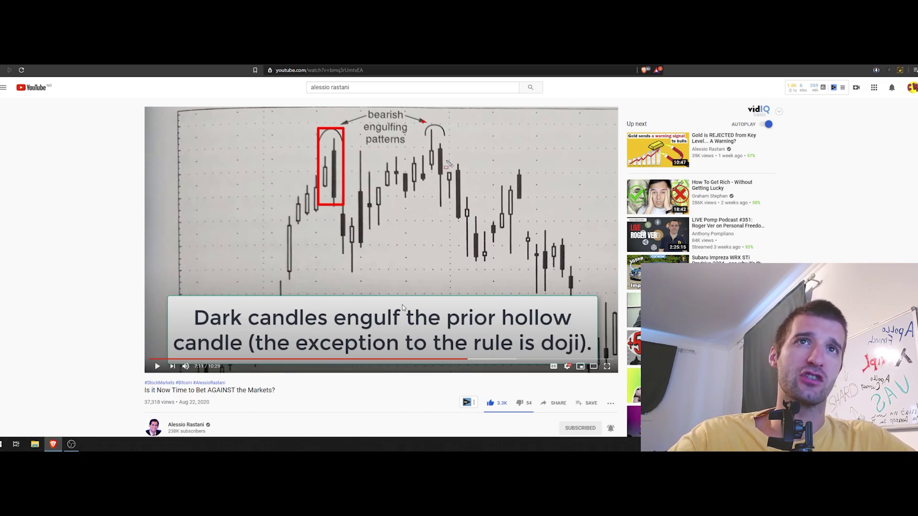
key("ctrl+shift+Tab")
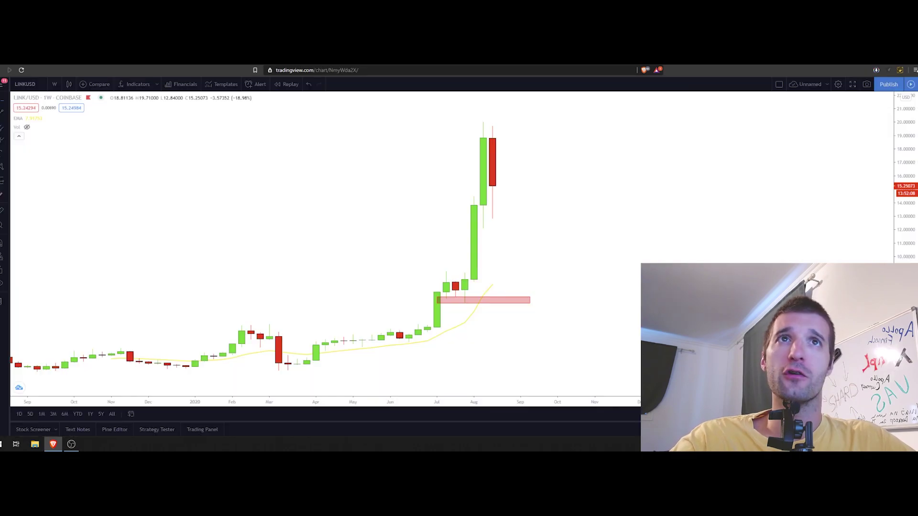
key("ctrl+Tab")
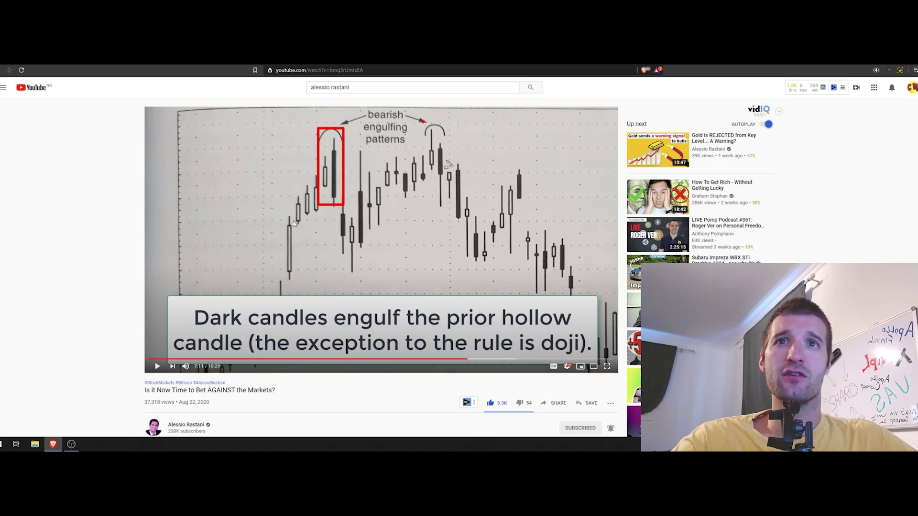
key("space")
key("Left")
key("Left")
key("Left")
key("f")
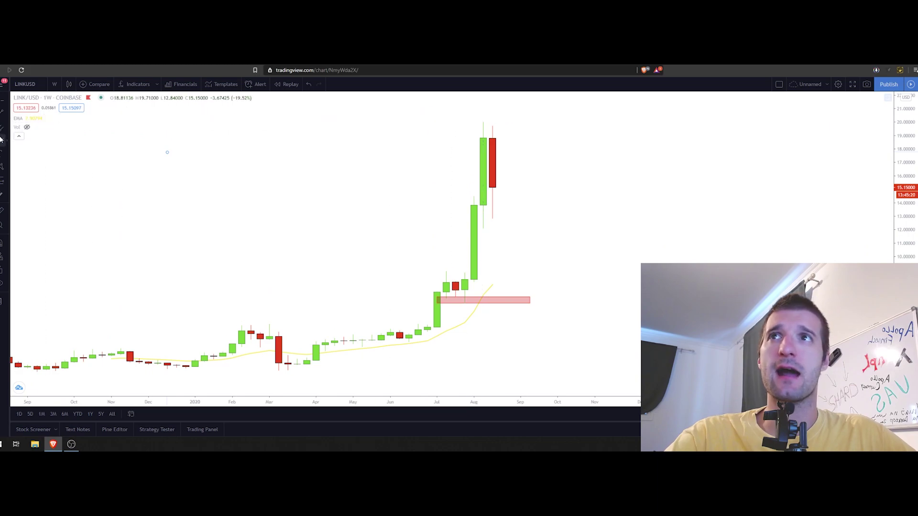
Circle and cross out the latest two weekly LINKUSD candles with the Brush, removing the marks.
mouse_move(511, 125)
left_mouse_down()
mouse_move(451, 139)
mouse_move(530, 211)
mouse_move(529, 123)
mouse_move(465, 112)
left_mouse_up()
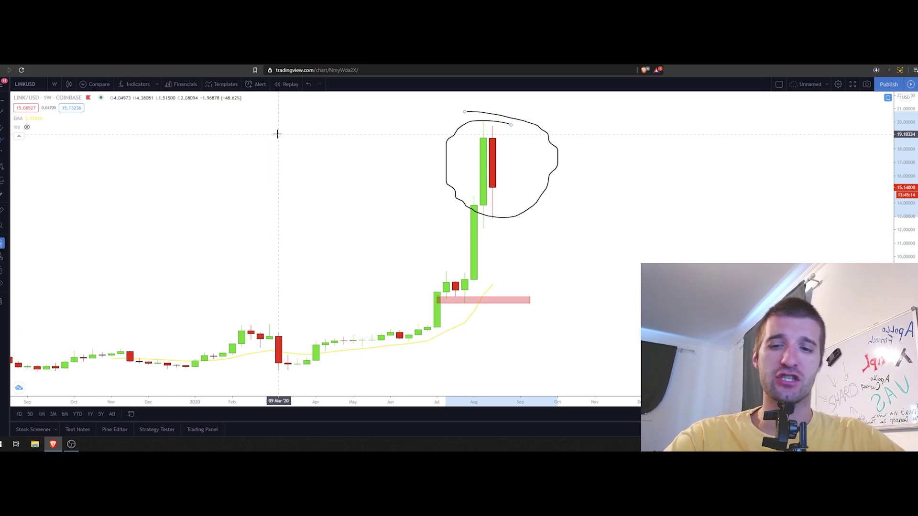
key("Delete")
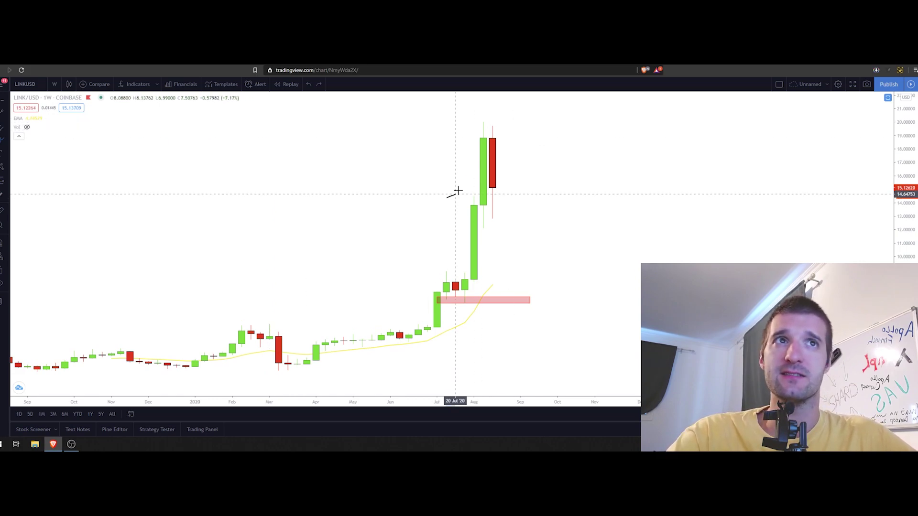
left_click_drag(447, 198, 558, 154)
left_click_drag(455, 139, 502, 224)
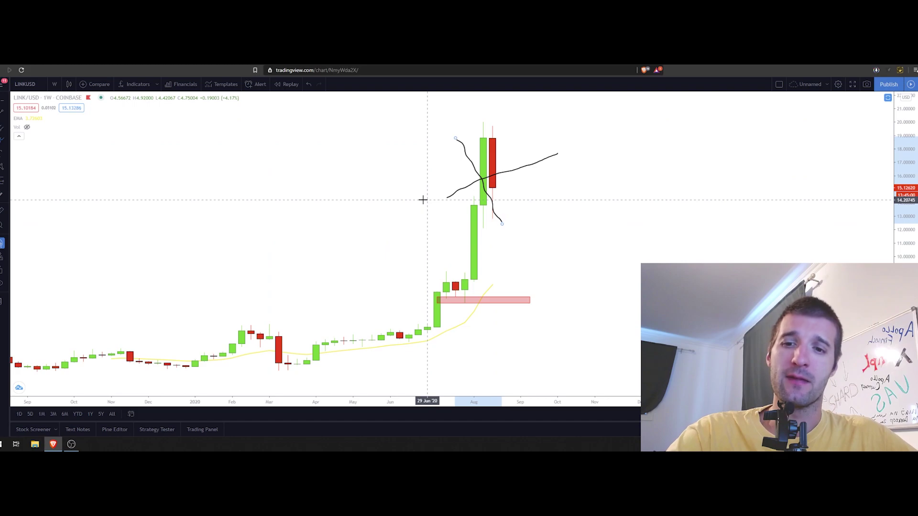
key("ctrl+z")
key("ctrl+z")
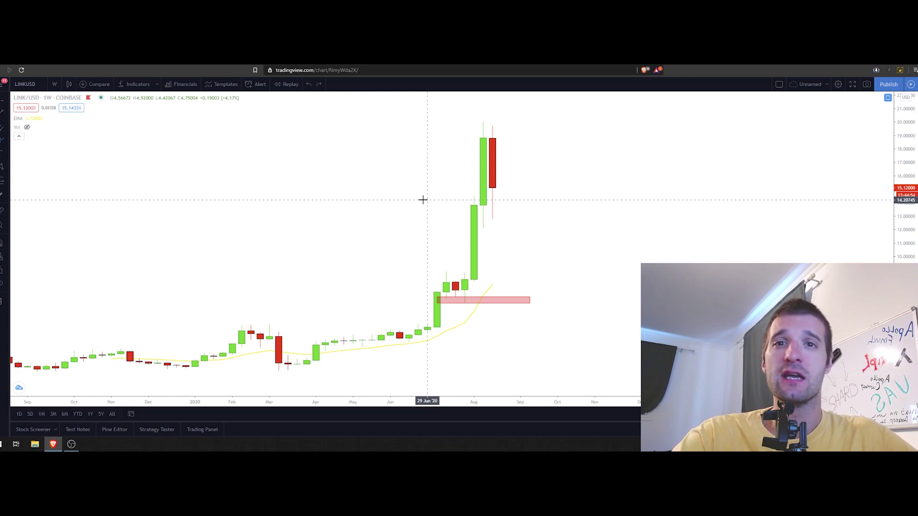
Switch LINKUSD to the 1 day timeframe and circle the latest candles at the yellow EMA with the Brush, undoing the circle.
left_click(54, 85)
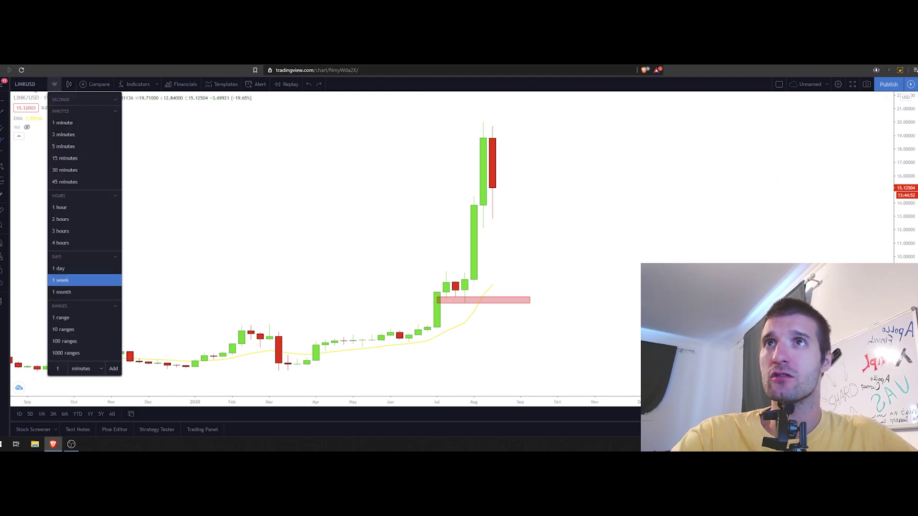
left_click(82, 269)
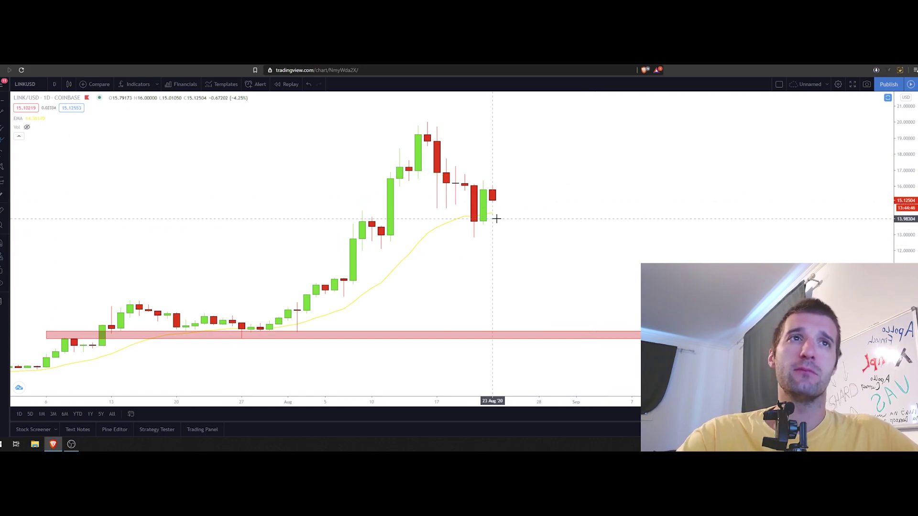
mouse_move(499, 212)
left_mouse_down()
mouse_move(478, 206)
mouse_move(458, 234)
mouse_move(521, 230)
mouse_move(520, 205)
mouse_move(493, 196)
left_mouse_up()
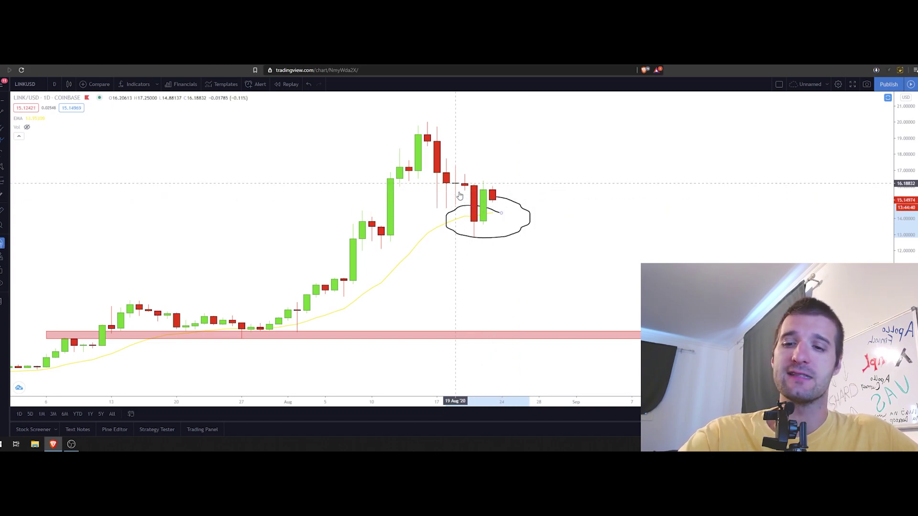
key("ctrl+z")
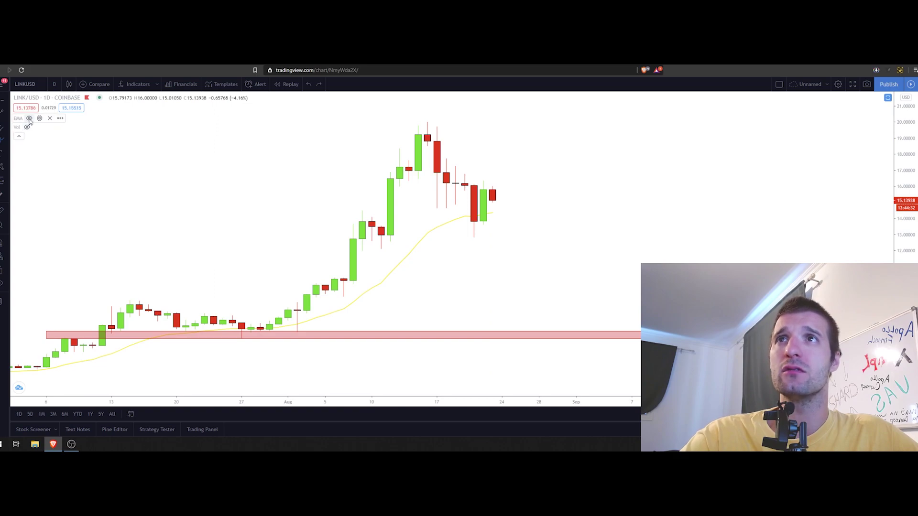
Collapse the indicator legend on the daily LINKUSD chart and mark the area beside the latest candles with the Brush.
left_click(18, 136)
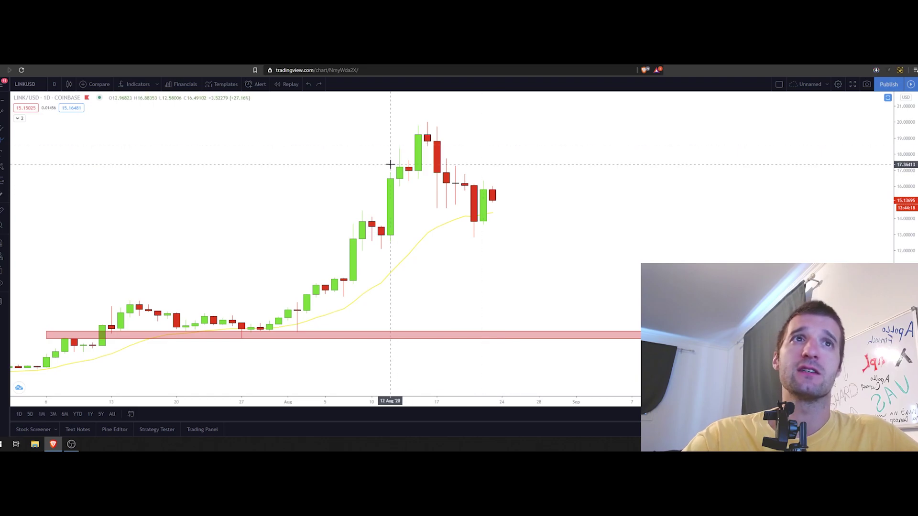
mouse_move(539, 191)
left_mouse_down()
mouse_move(523, 188)
mouse_move(446, 234)
mouse_move(600, 207)
mouse_move(521, 184)
left_mouse_up()
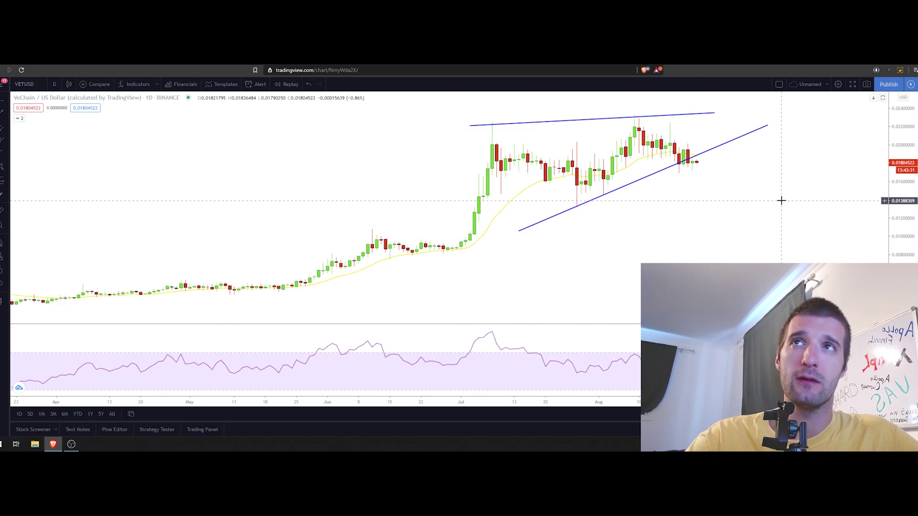
Examine the daily VETUSD chart between the two blue trend lines, focusing on the latest candles at the lower line.
scroll(775, 199, "up", 5)
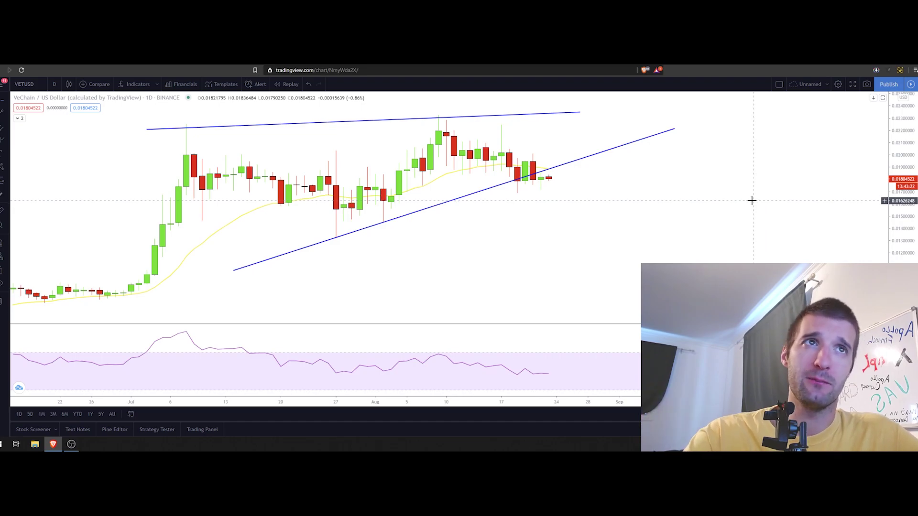
scroll(519, 219, "up", 4)
key("ctrl+z")
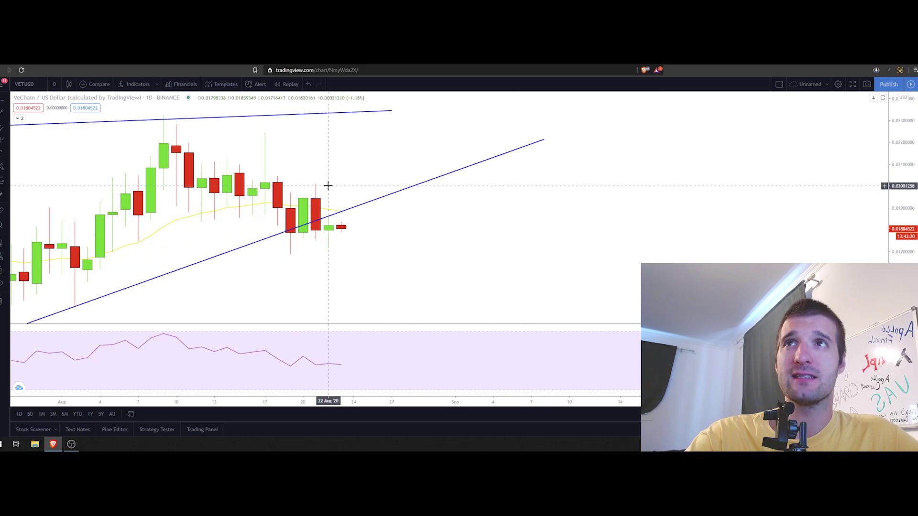
scroll(326, 181, "down", 4)
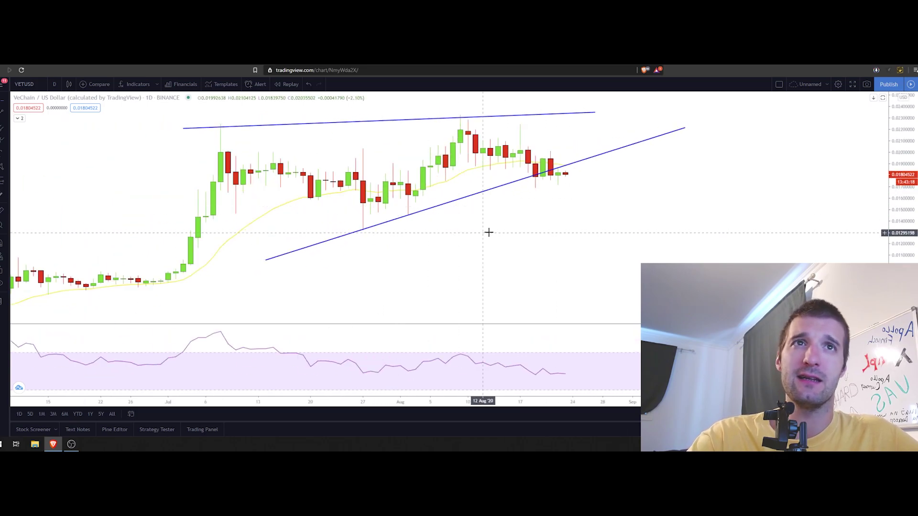
scroll(364, 205, "up", 3)
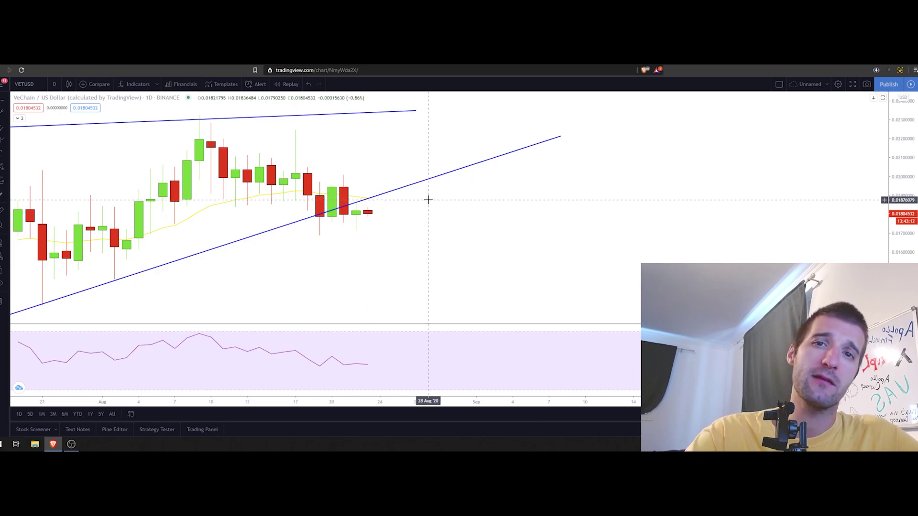
scroll(421, 199, "down", 5)
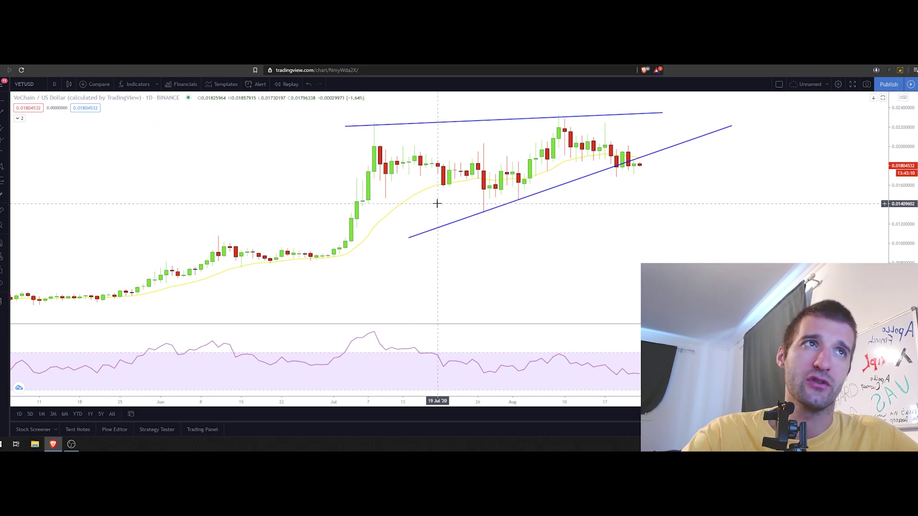
Circle the two VETUSD price peaks at the upper blue trend line and the matching indicator peaks with the Brush, undoing the circles.
scroll(381, 203, "up", 3)
scroll(380, 203, "down", 2)
scroll(473, 207, "right", 2)
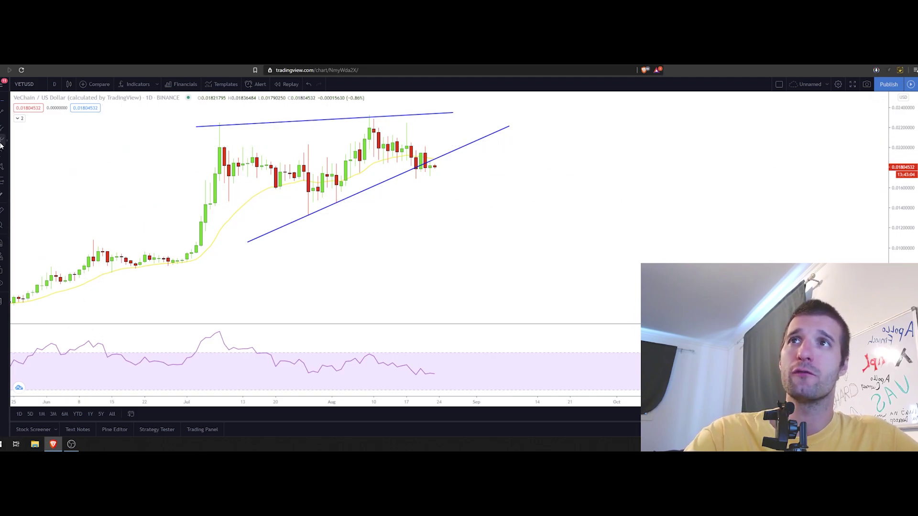
left_click_drag(215, 120, 215, 119)
left_click_drag(346, 114, 381, 111)
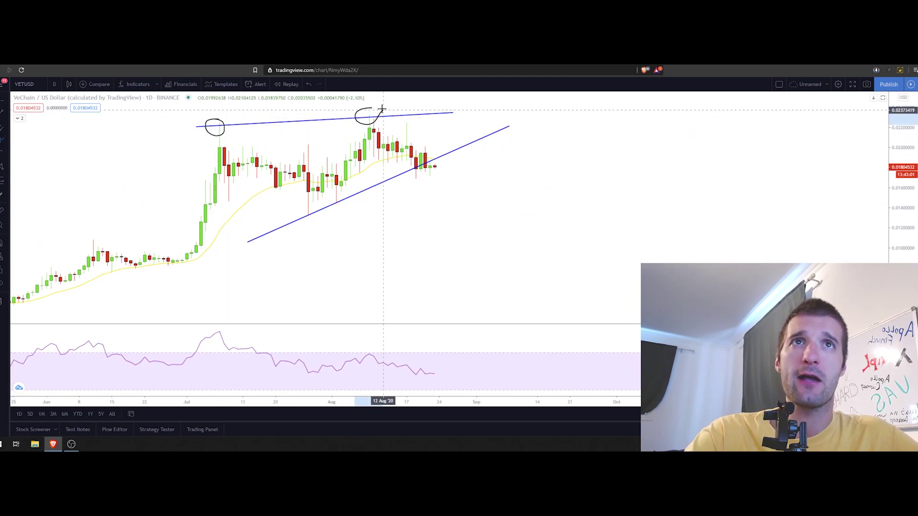
mouse_move(227, 328)
left_mouse_down()
mouse_move(213, 330)
mouse_move(225, 328)
left_mouse_up()
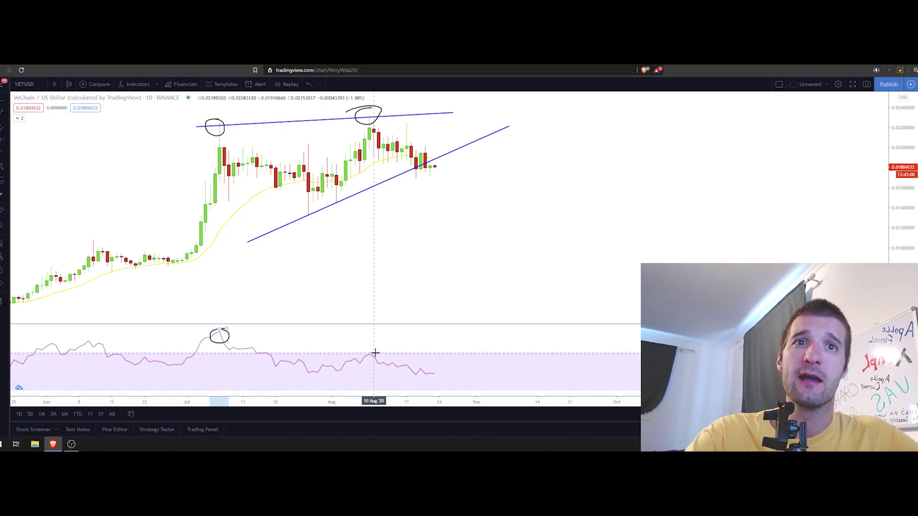
mouse_move(375, 353)
left_mouse_down()
mouse_move(361, 360)
mouse_move(368, 352)
left_mouse_up()
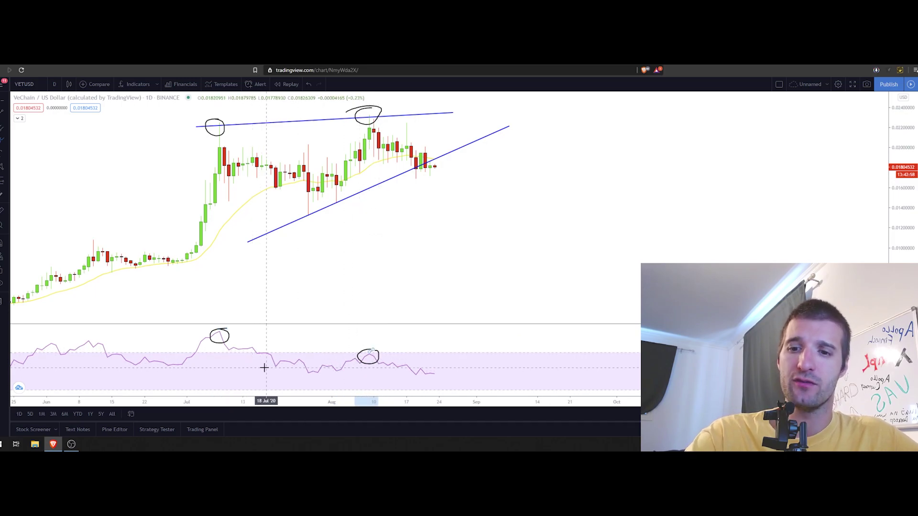
key("ctrl+z")
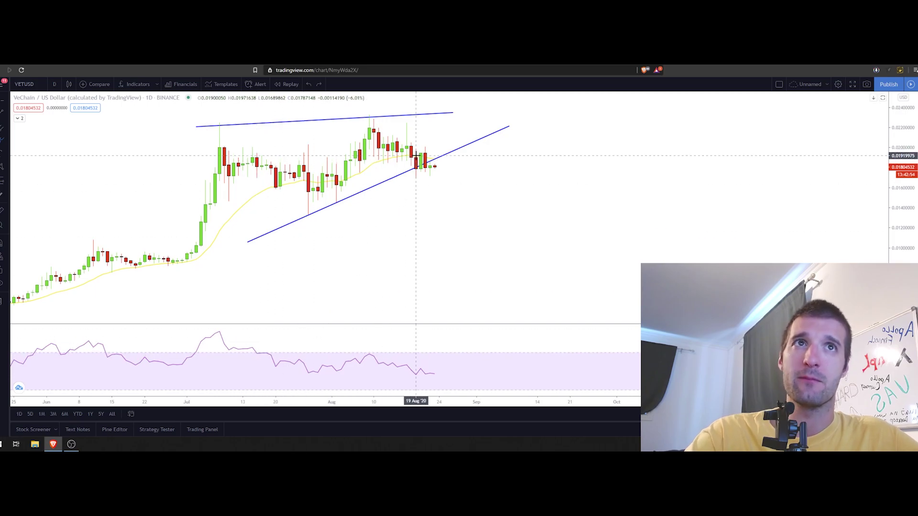
Sketch two converging Brush lines around the latest VETUSD candles at the lower blue trend line, undoing both strokes.
mouse_move(414, 162)
left_mouse_down()
mouse_move(491, 173)
mouse_move(424, 168)
mouse_move(404, 180)
left_mouse_up()
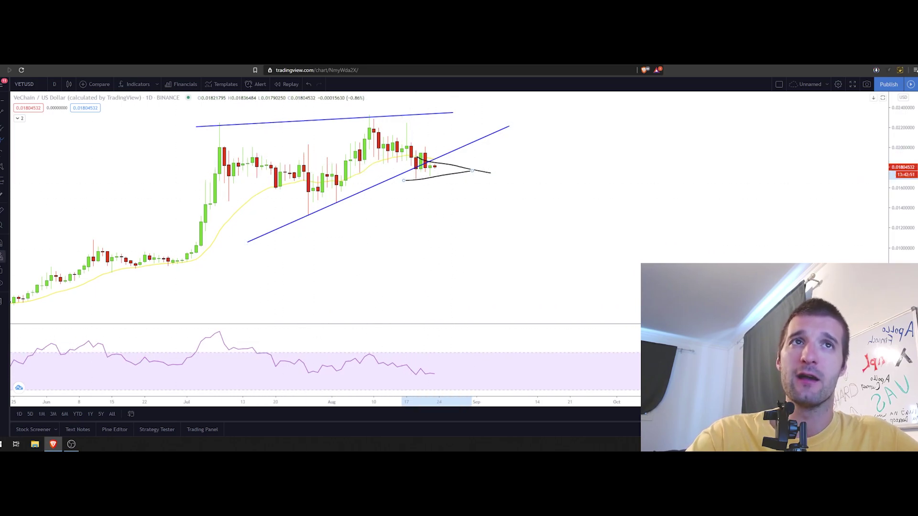
key("ctrl+z")
key("ctrl+z")
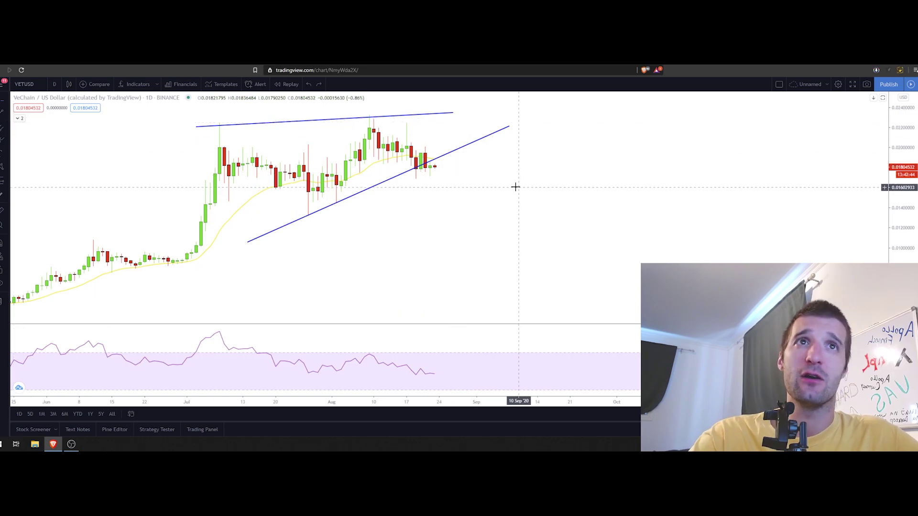
Mark the 18 August red candle with a vertical Brush stroke and sketch a curve from it past the latest candles.
scroll(801, 240, "up", 5)
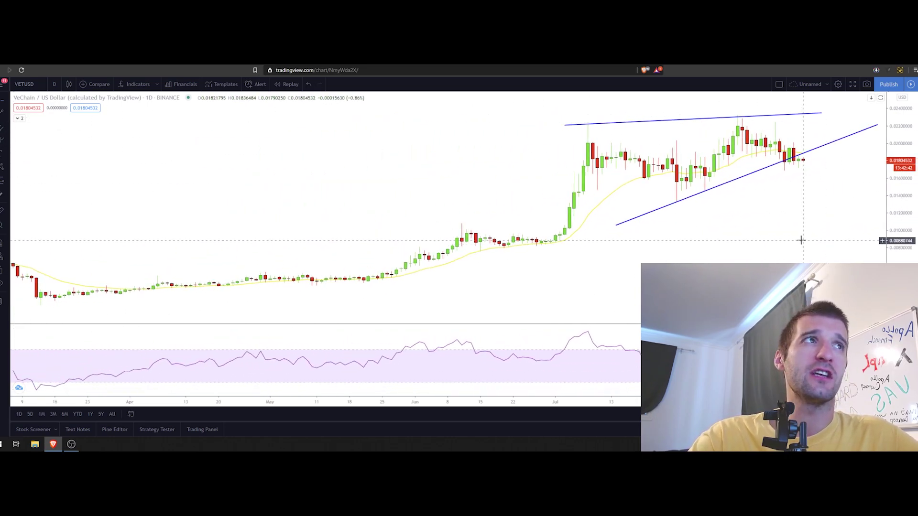
scroll(794, 241, "up", 6)
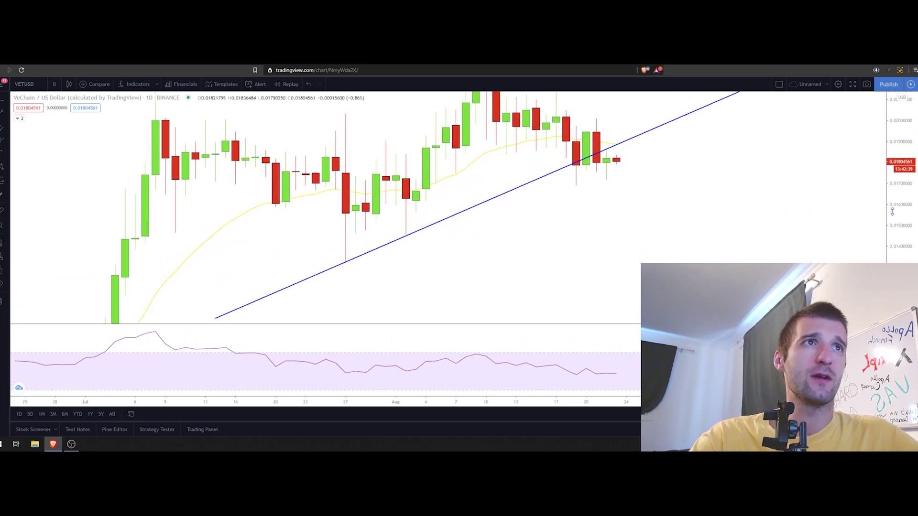
left_click_drag(782, 214, 742, 225)
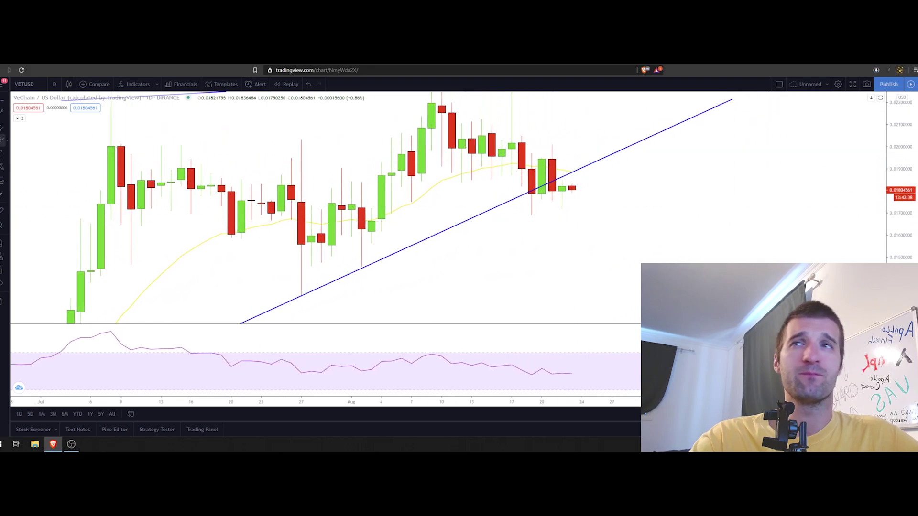
left_click(3, 141)
left_click_drag(524, 139, 523, 174)
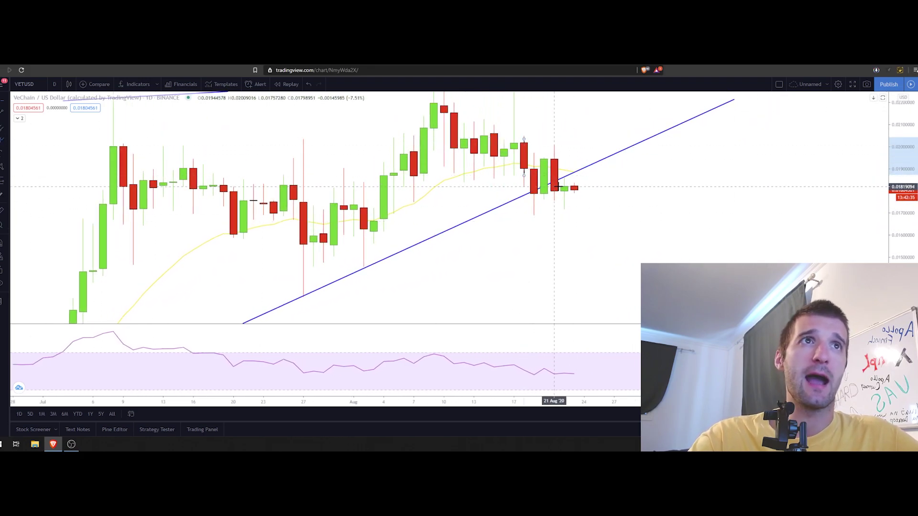
left_click(524, 187)
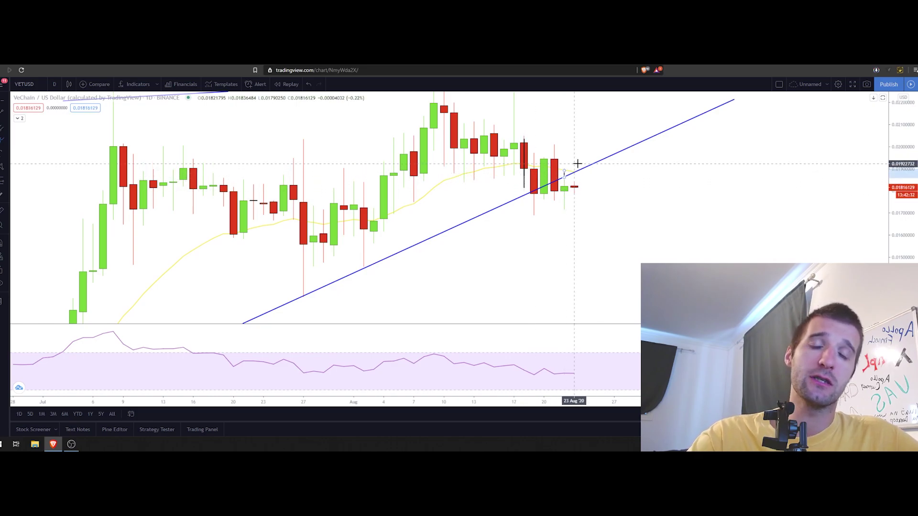
left_click_drag(525, 164, 614, 173)
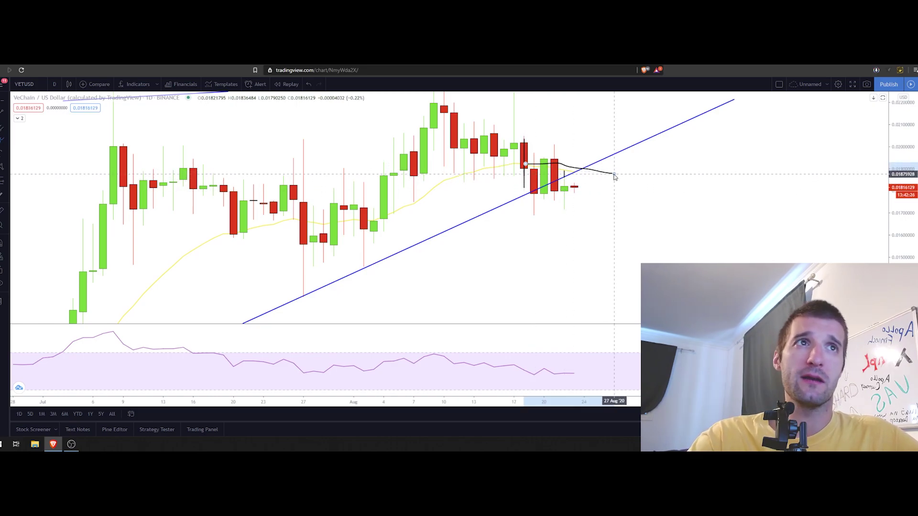
Sketch a downward Brush arrow through the 21 August red candle below the blue trend line, undoing the arrow.
left_click_drag(516, 200, 555, 182)
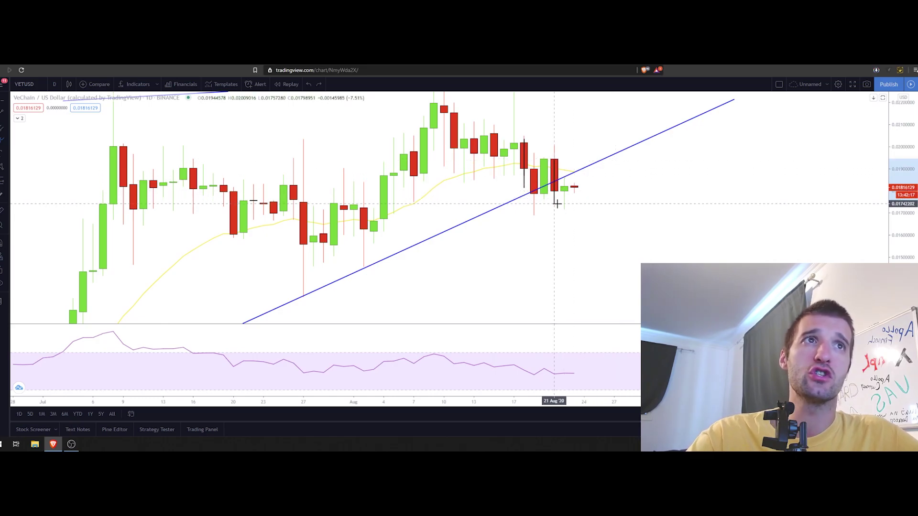
left_click_drag(548, 197, 564, 204)
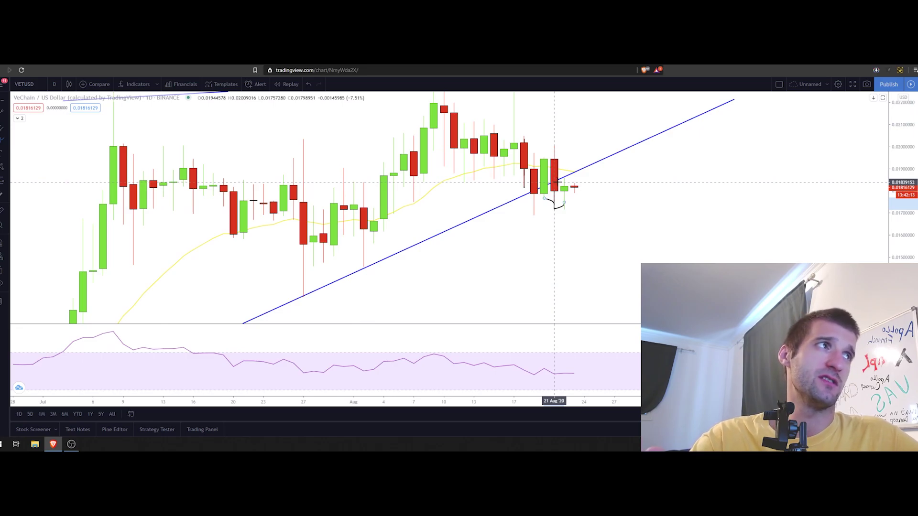
key("ctrl+z")
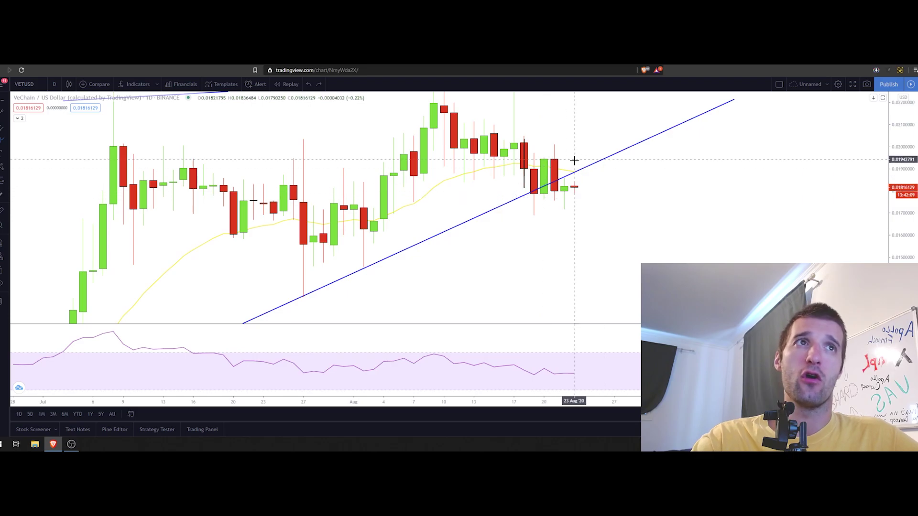
Trace the yellow EMA beyond the latest candles with the Brush, undo the stroke, and review both blue trend lines.
scroll(659, 195, "down", 1)
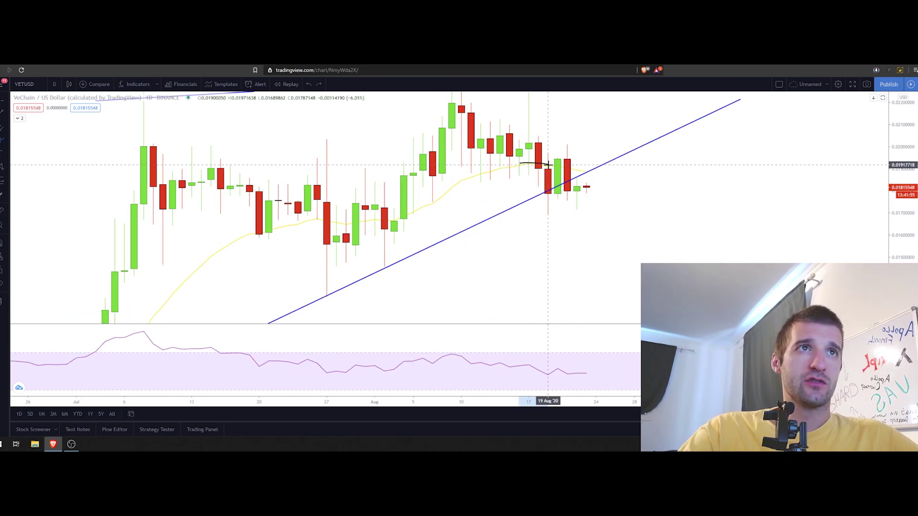
left_click_drag(521, 164, 672, 176)
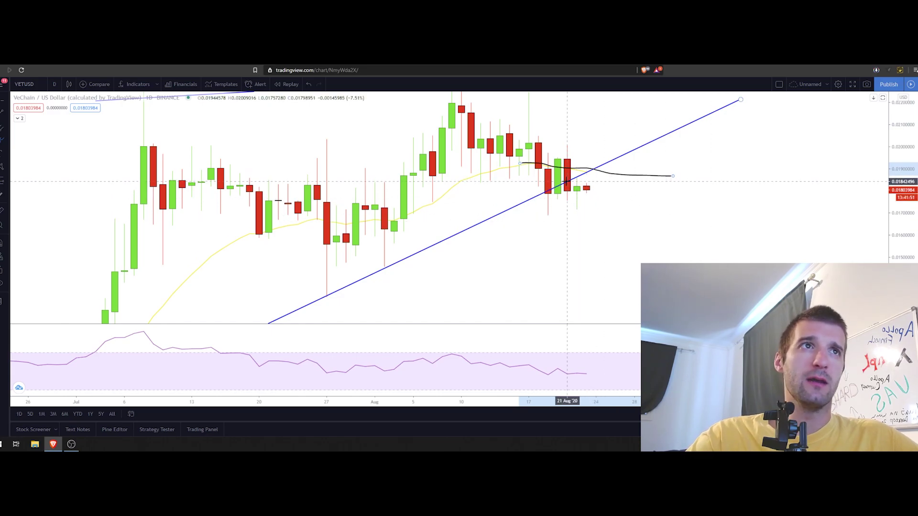
key("ctrl+z")
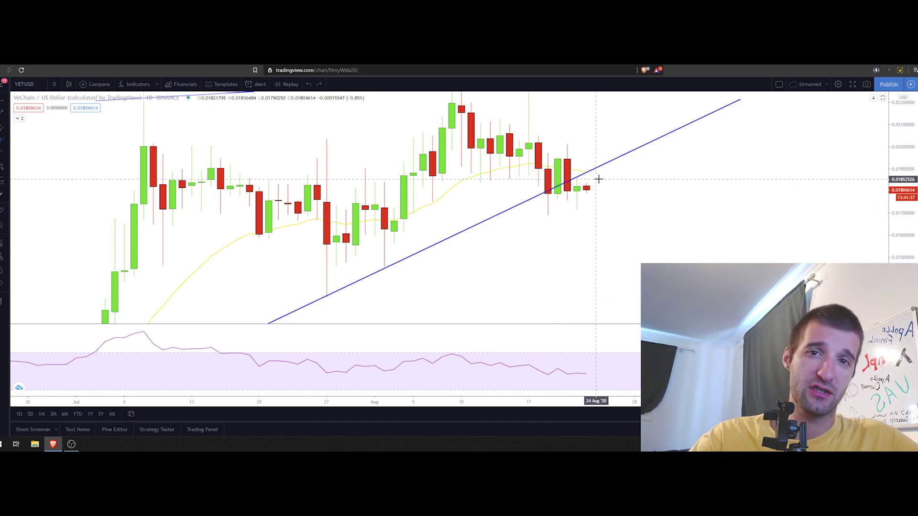
scroll(599, 178, "down", 5)
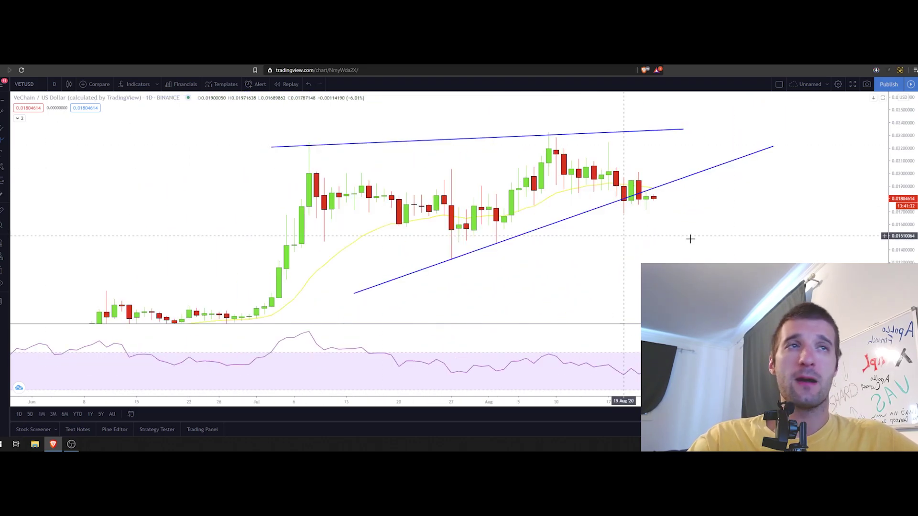
left_click_drag(690, 238, 615, 232)
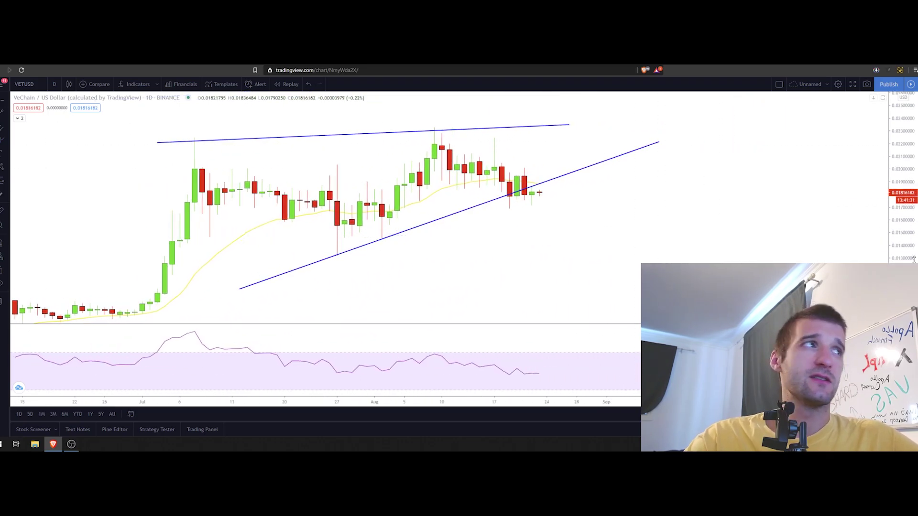